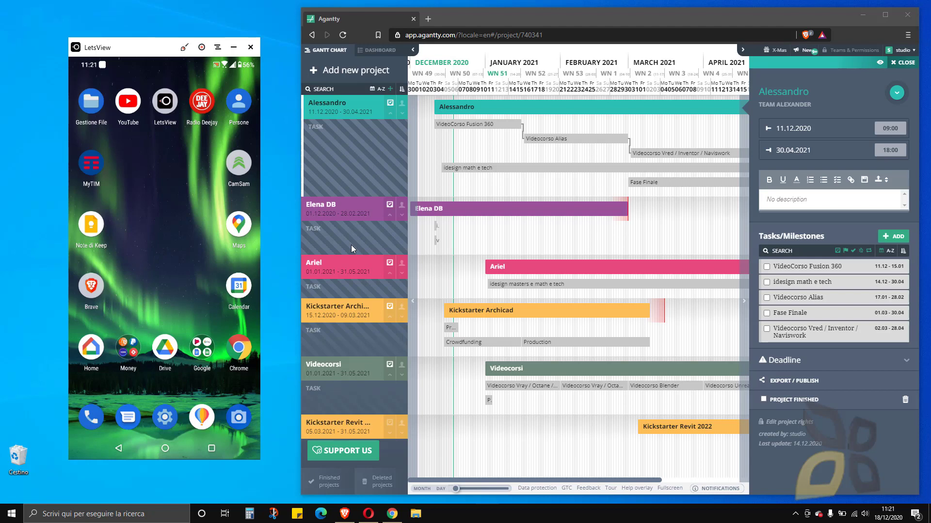
In a new browser tab, search YouTube for the jbd tutorial channel
left_click(355, 20)
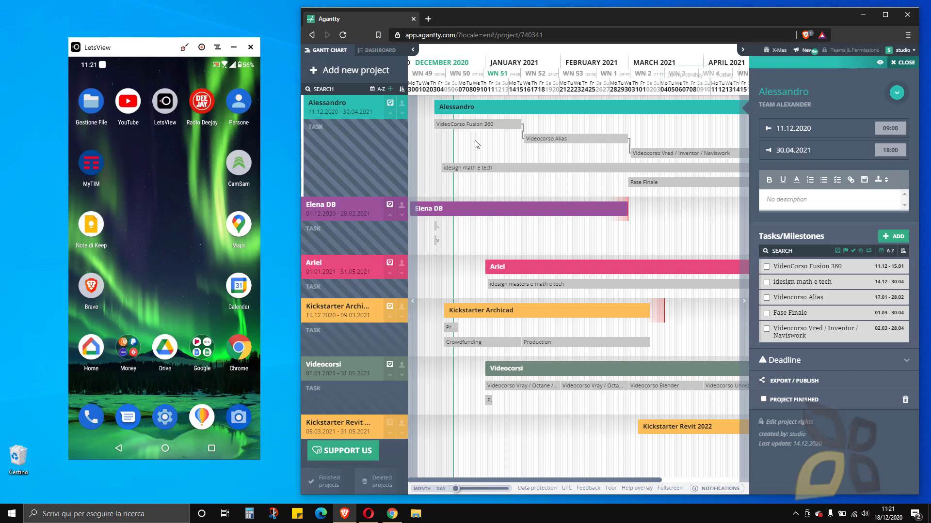
left_click_drag(523, 23, 527, 24)
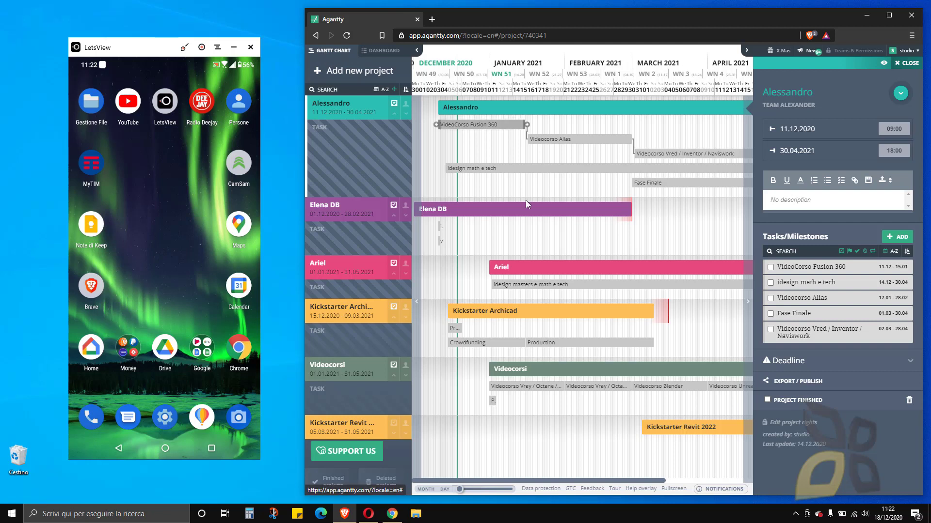
left_click(431, 20)
type("jbdtu")
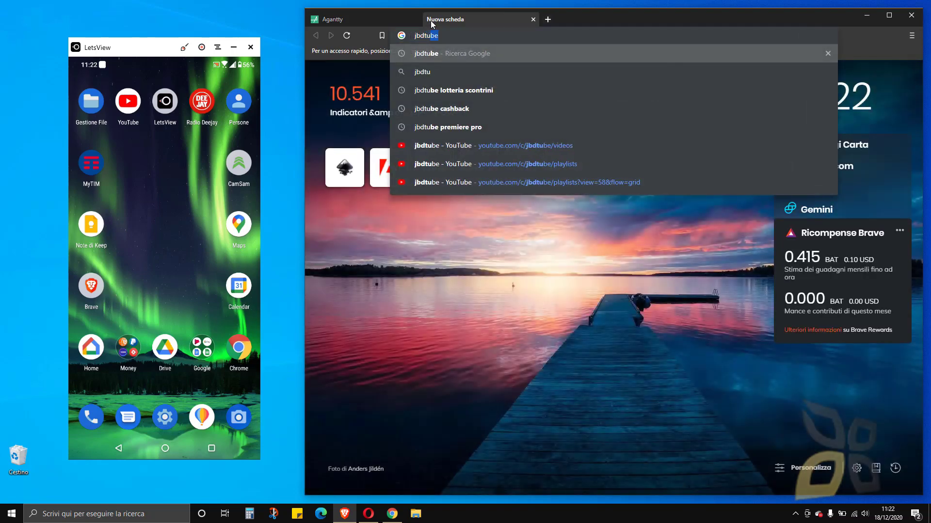
key("Return")
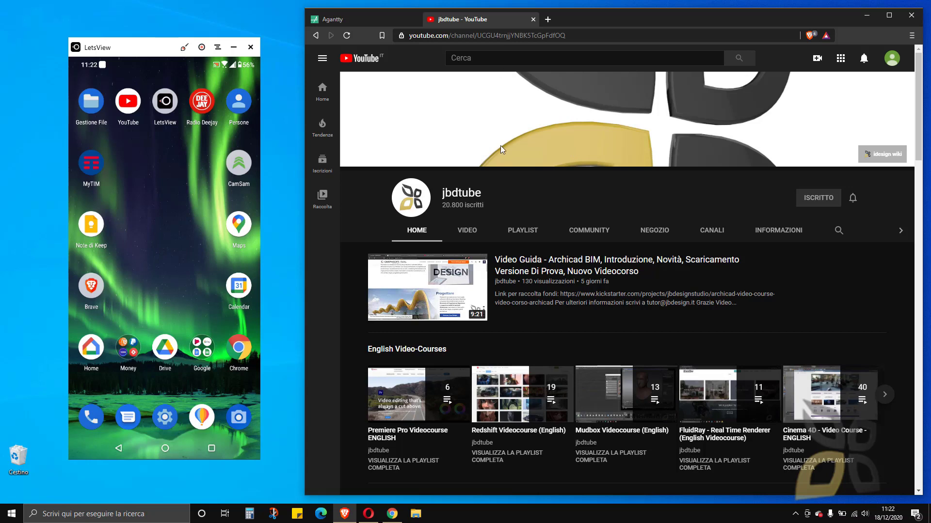
Go to the jbdtube channel and search its videos for 'agantty'
scroll(576, 189, "down", 1)
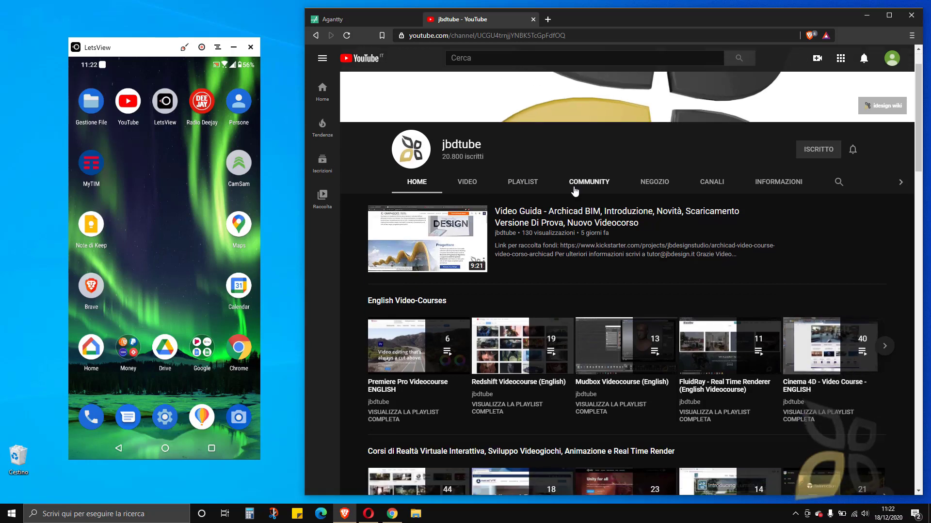
scroll(579, 202, "up", 1)
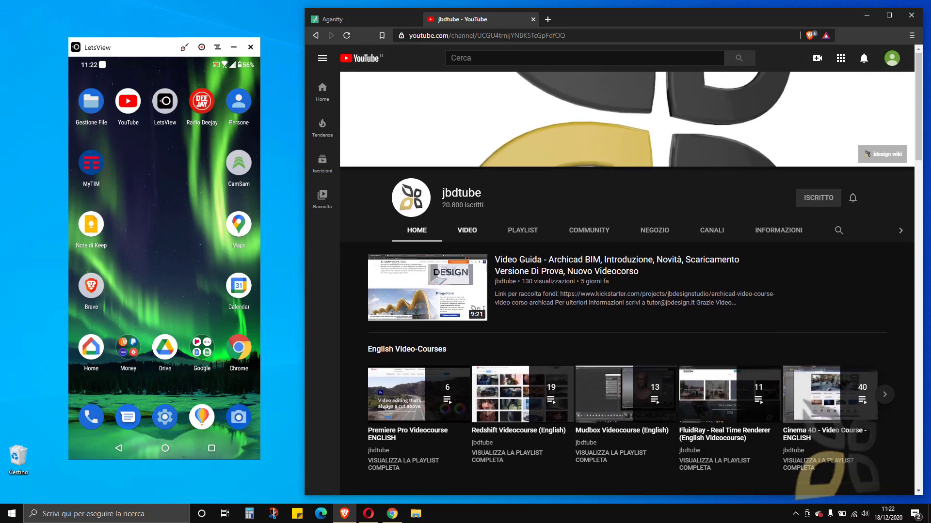
triple_click(442, 193)
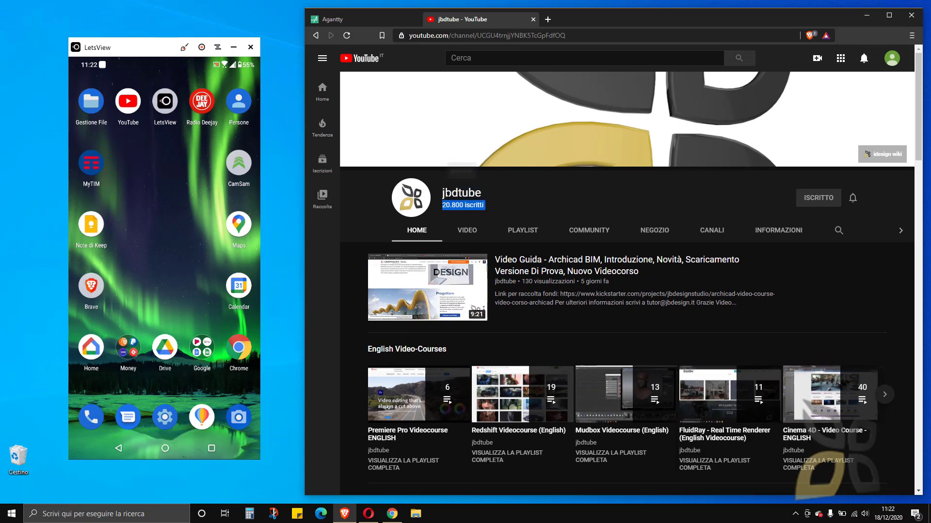
double_click(461, 192)
left_click(509, 197)
scroll(675, 194, "down", 1)
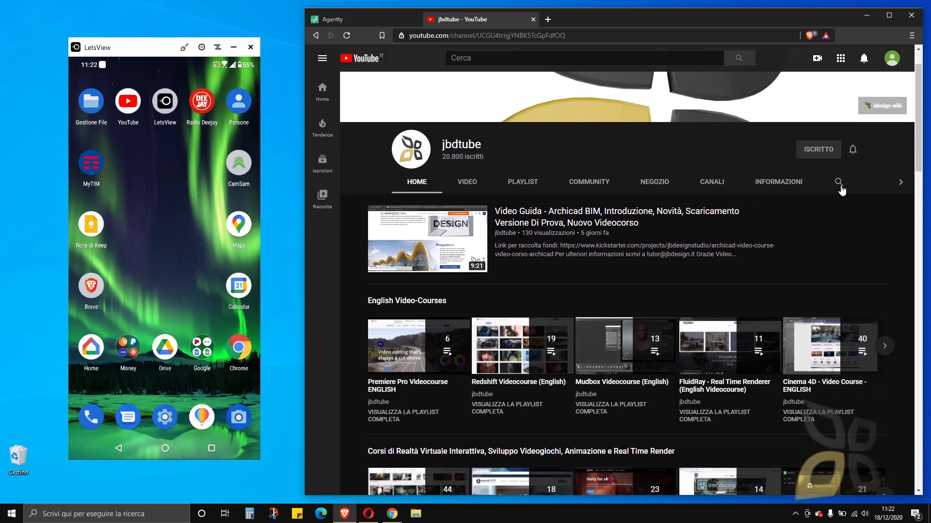
left_click(839, 186)
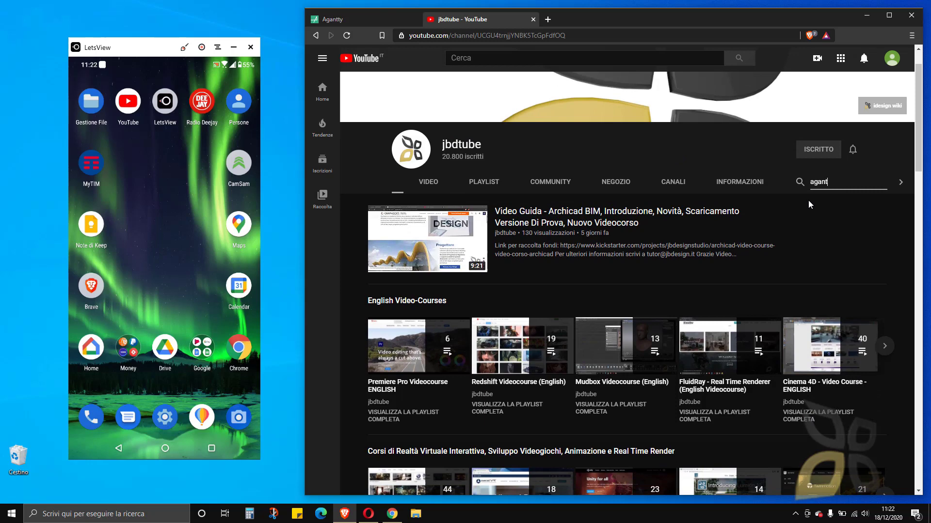
key("Return")
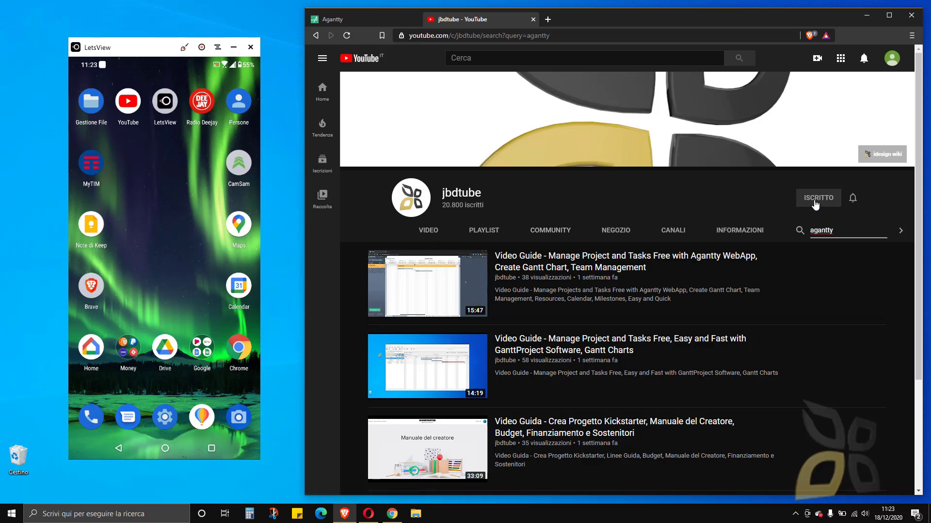
Browse the channel's English Video-Courses playlists, then close the YouTube tab
left_click(435, 235)
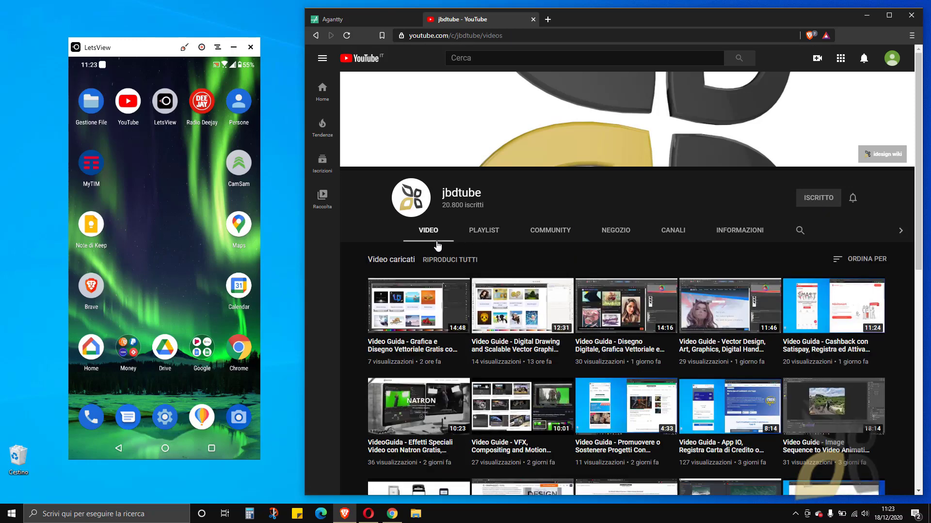
left_click(487, 234)
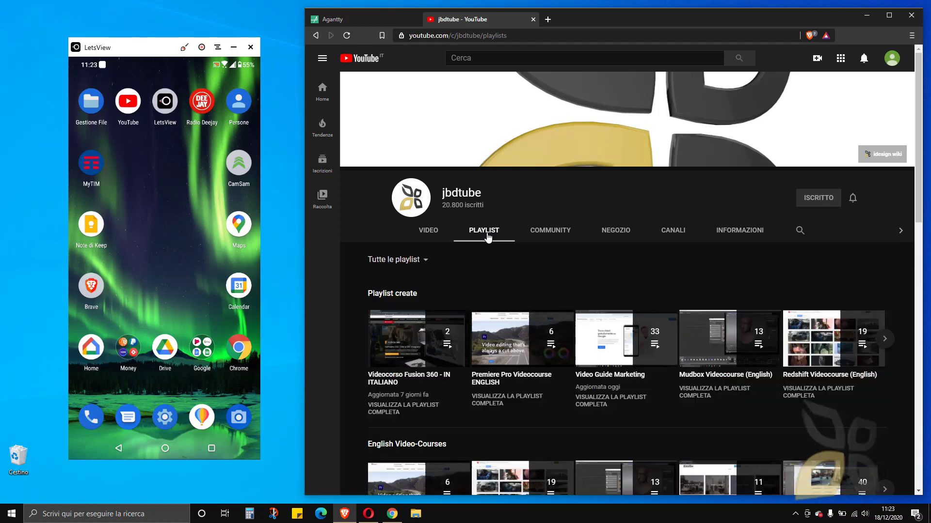
scroll(400, 258, "down", 4)
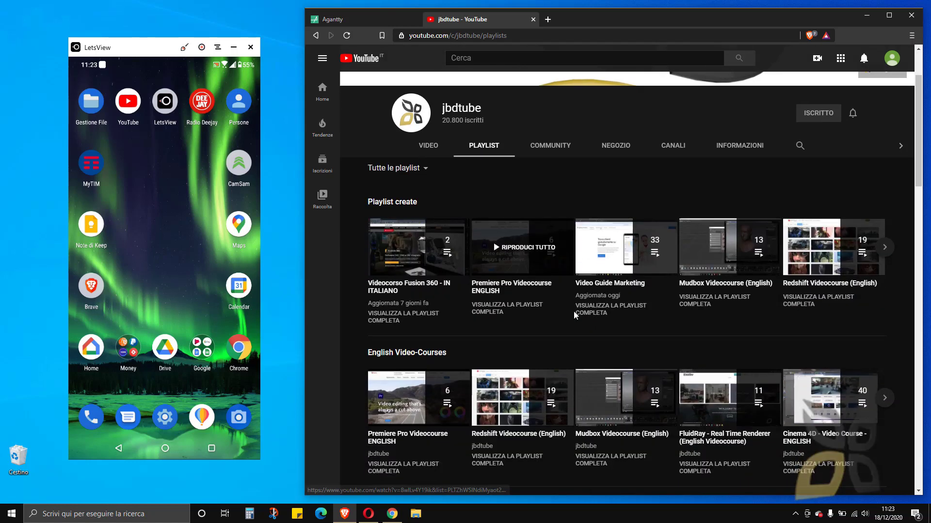
left_click_drag(399, 258, 493, 250)
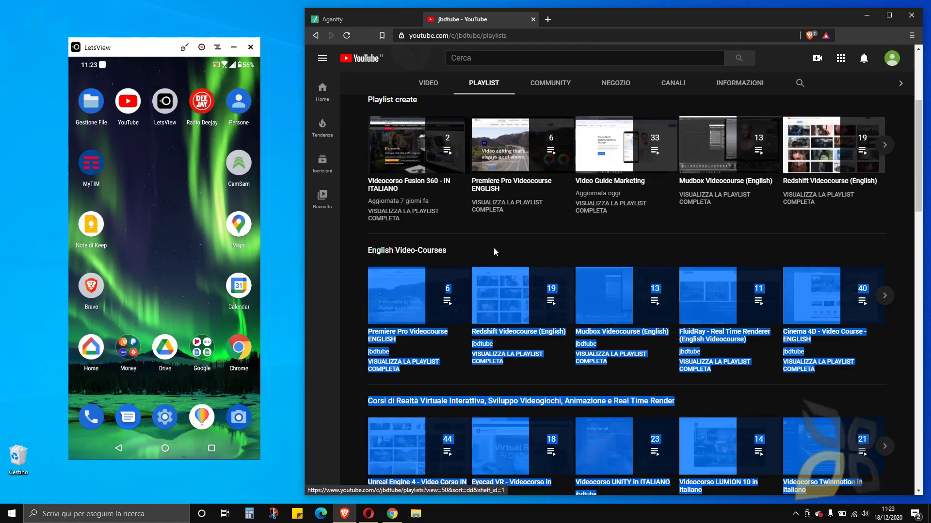
left_click(493, 251)
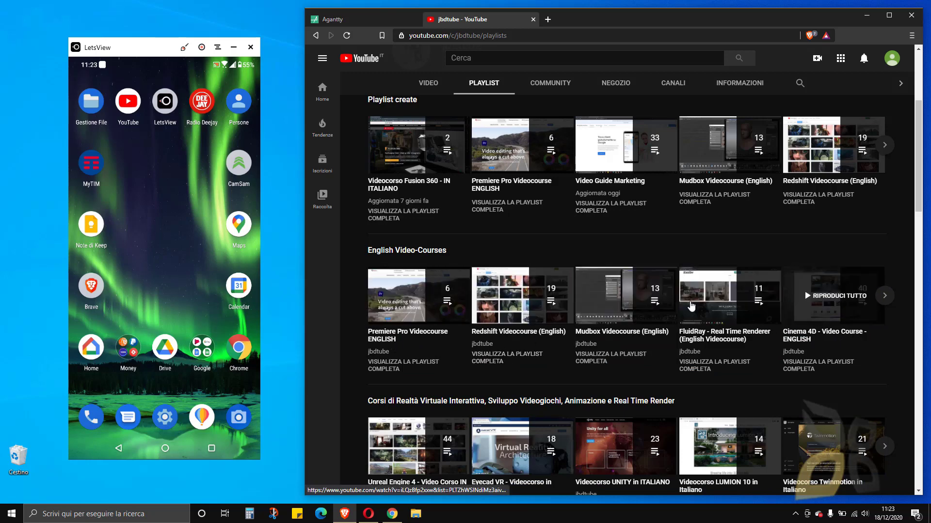
left_click(883, 296)
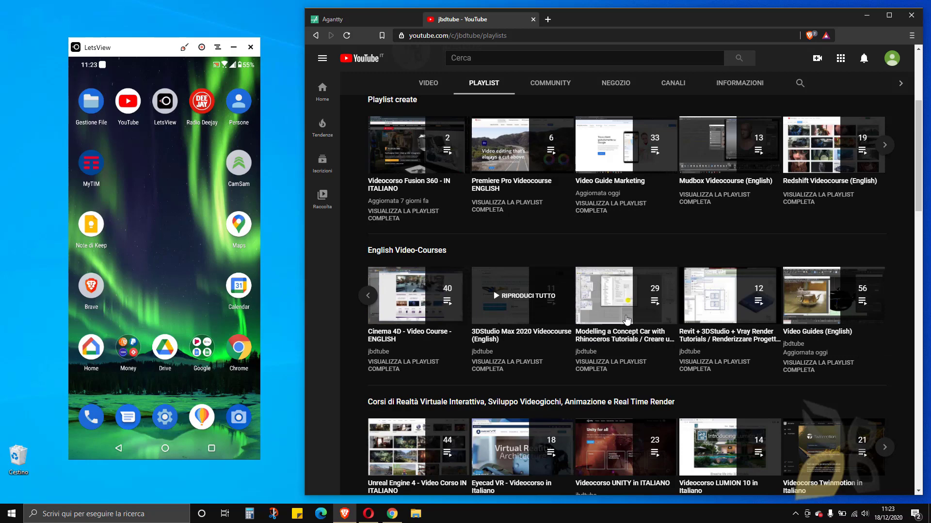
scroll(545, 316, "up", 4)
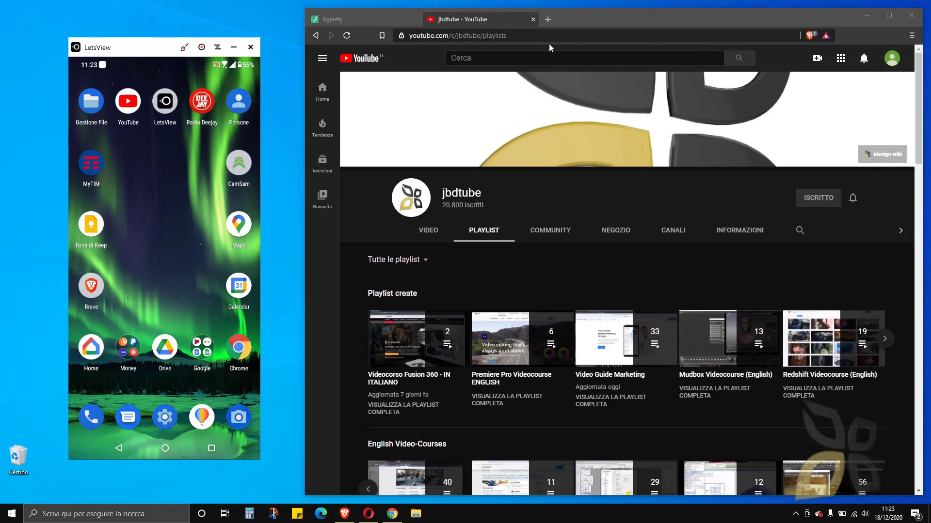
left_click(532, 20)
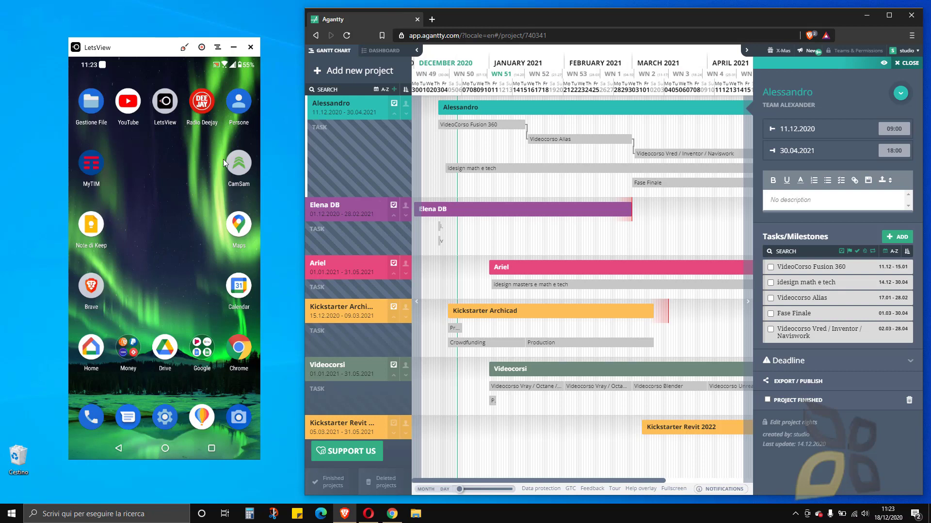
mouse_move(147, 50)
left_mouse_down()
mouse_move(143, 27)
mouse_move(136, 44)
left_mouse_up()
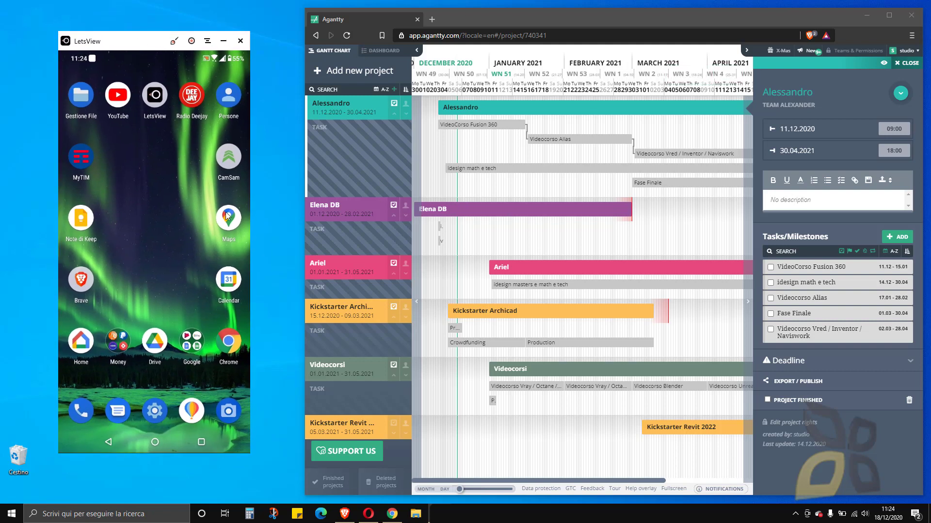
mouse_move(437, 205)
left_click_drag(121, 46, 122, 52)
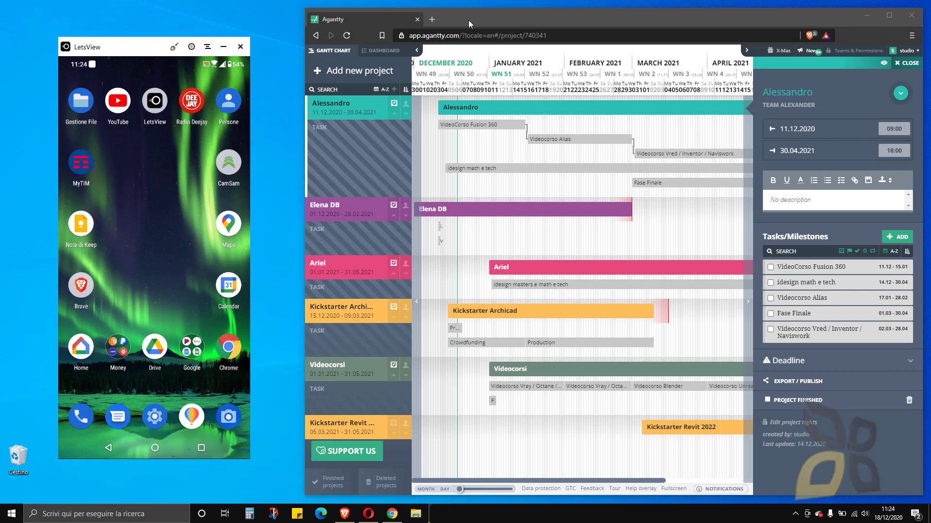
left_click_drag(489, 15, 491, 13)
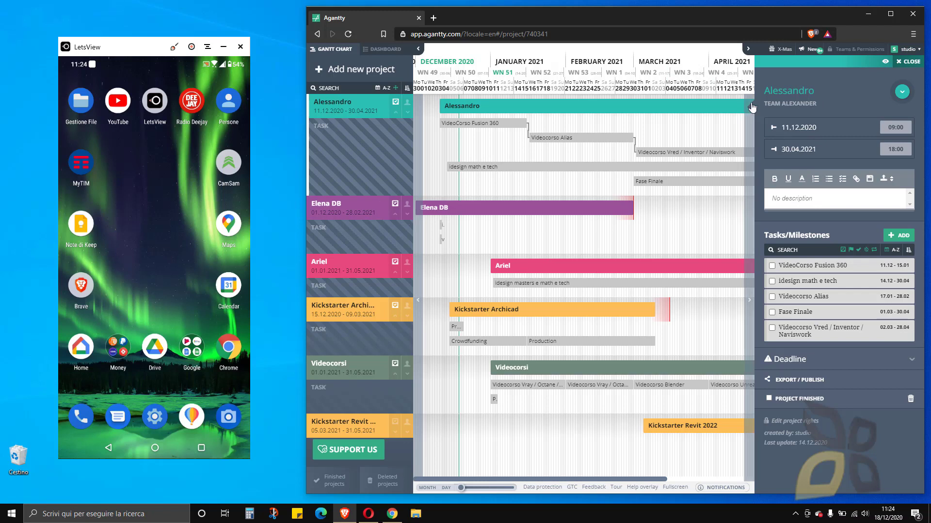
left_click(748, 54)
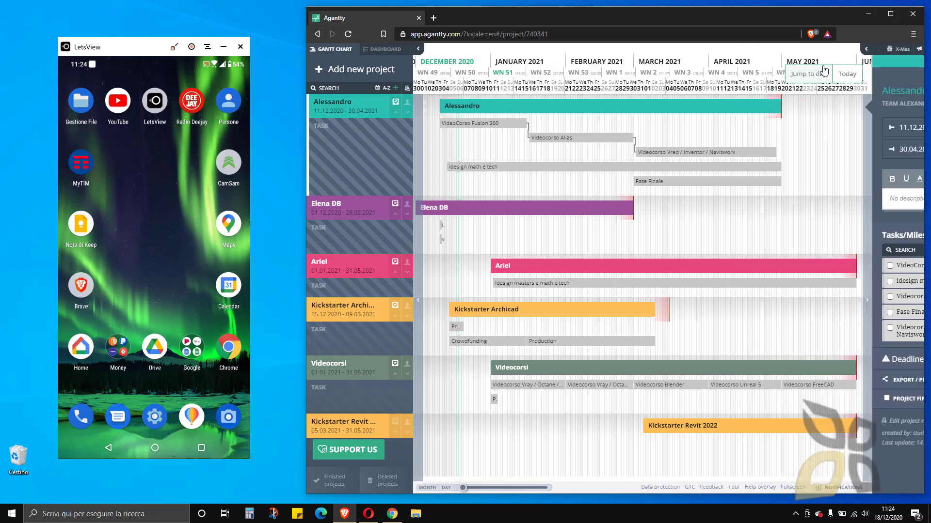
left_click(866, 50)
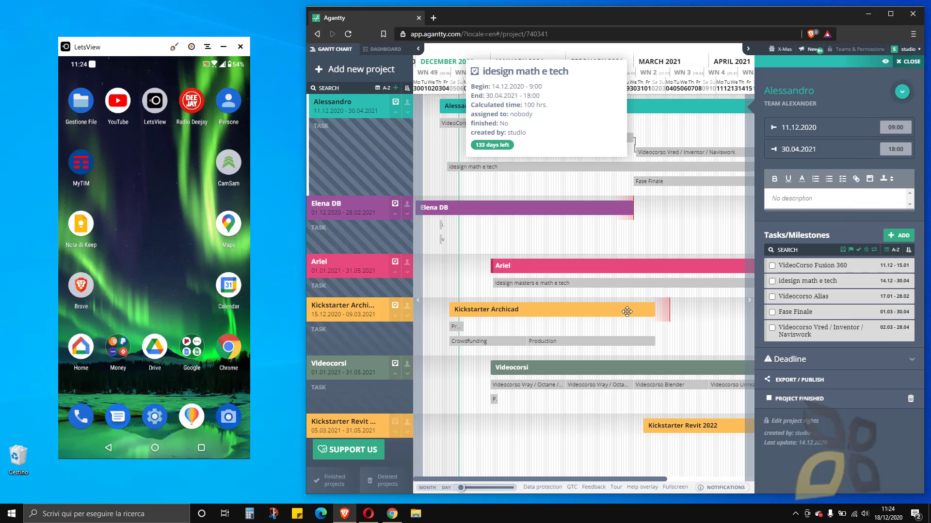
left_click_drag(595, 479, 635, 478)
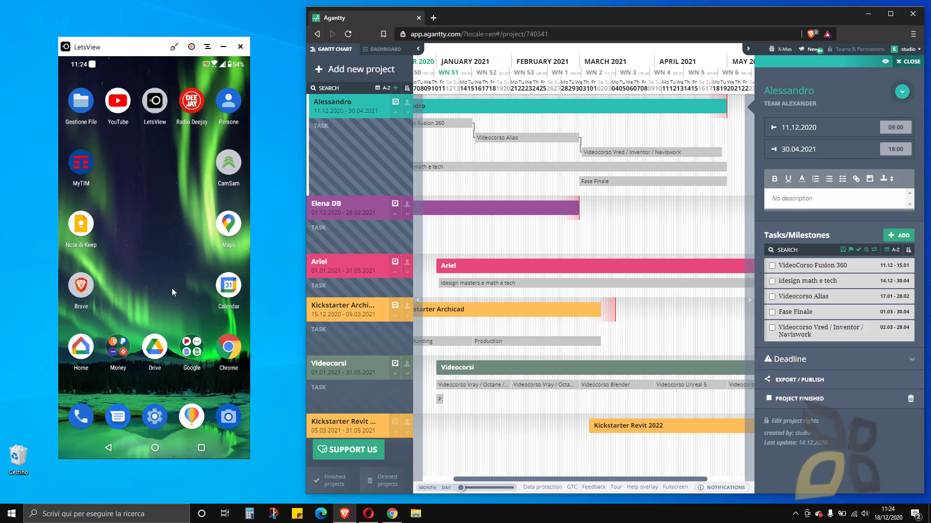
On the mirrored phone, find the Agantty app in Play Store via the recent 'agantty' search
scroll(170, 287, "down", 2)
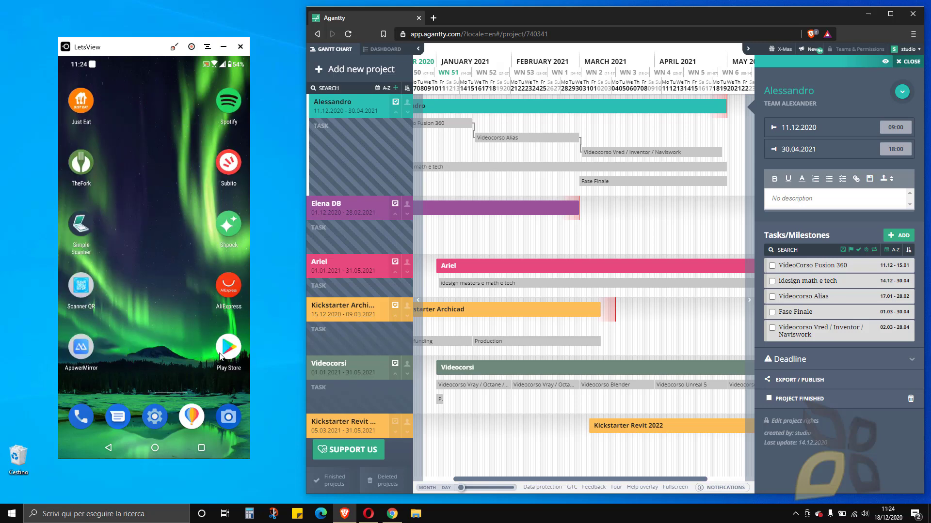
left_click(229, 363)
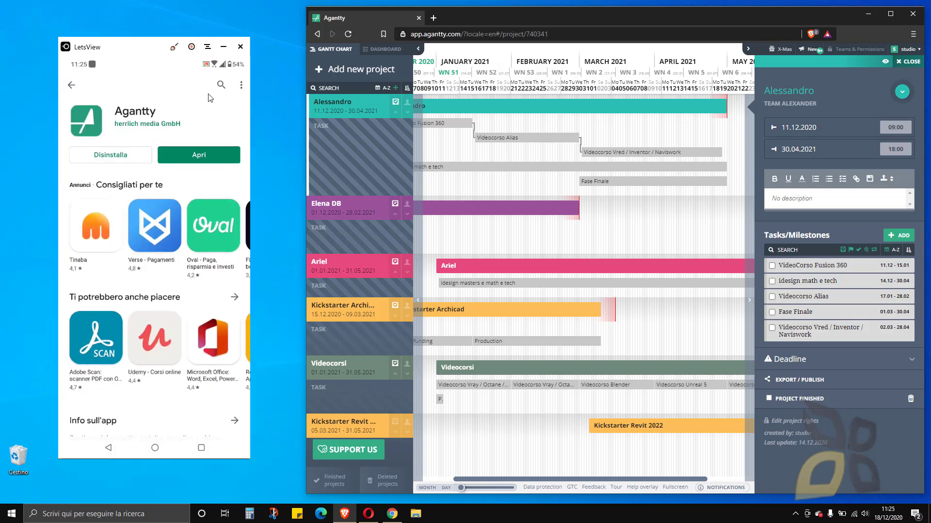
left_click(220, 87)
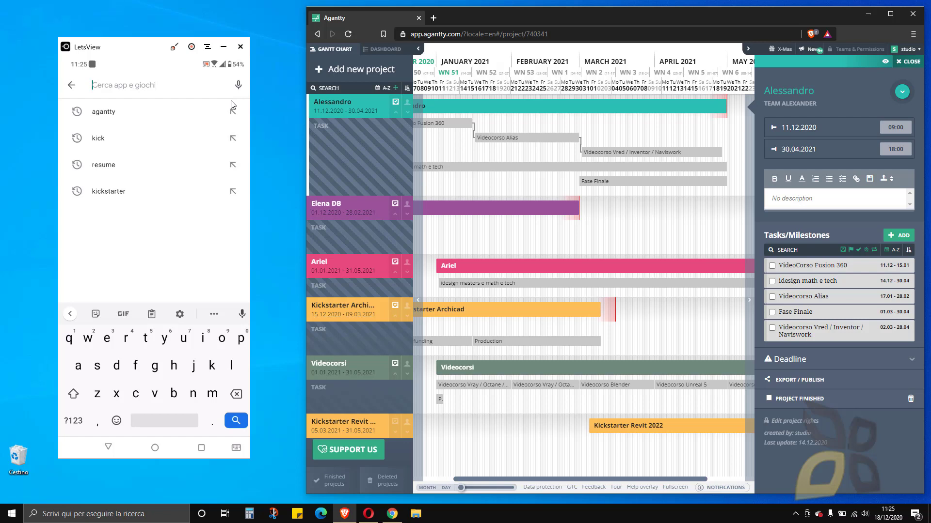
left_click(104, 112)
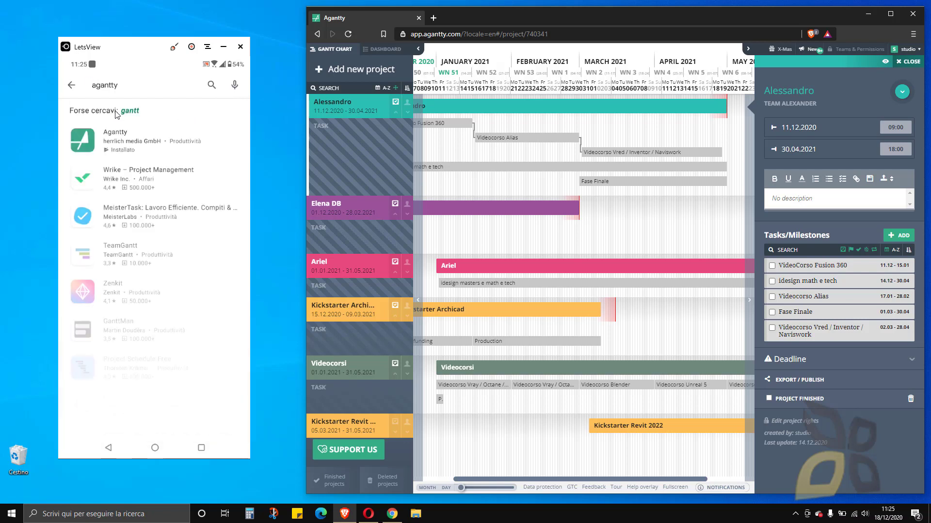
left_click(120, 154)
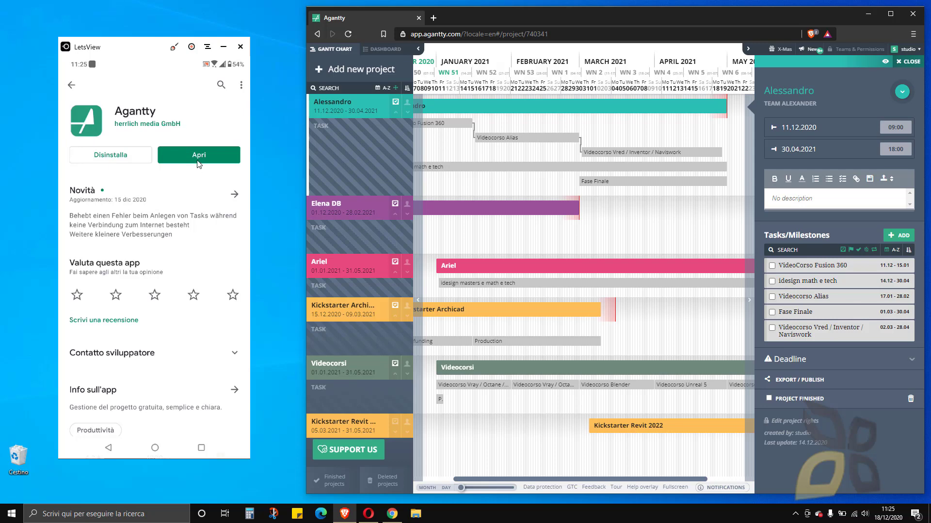
Launch Agantty from its store page and open its navigation drawer
left_click(177, 154)
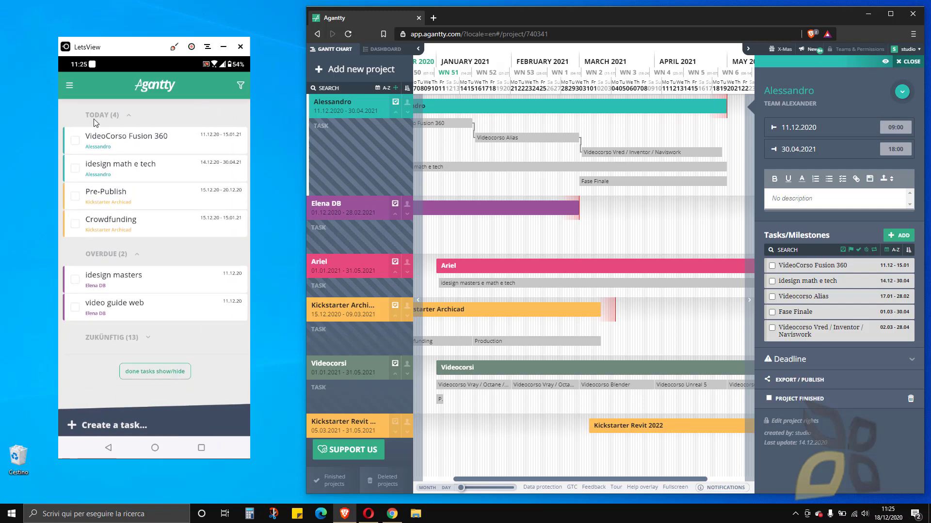
left_click(69, 86)
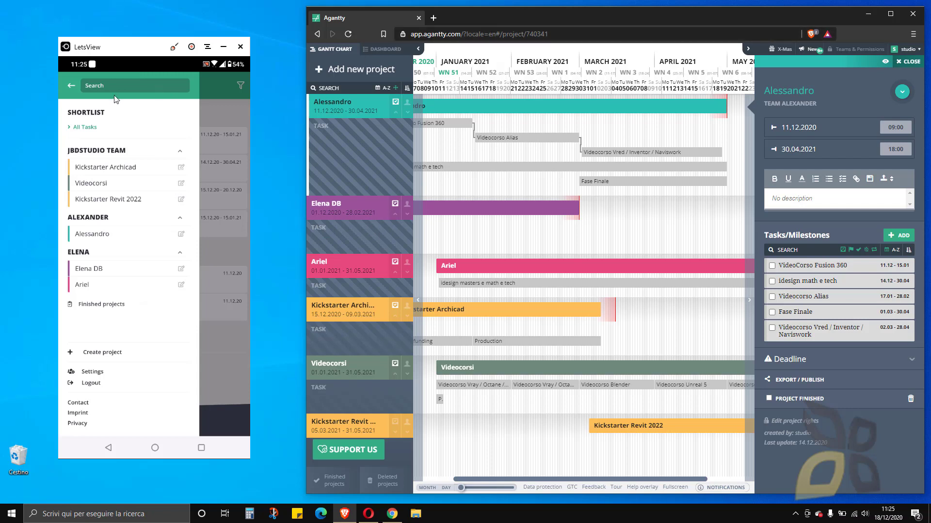
Look at the phone app's Settings, then go back and show All Tasks from the menu
left_click(129, 53)
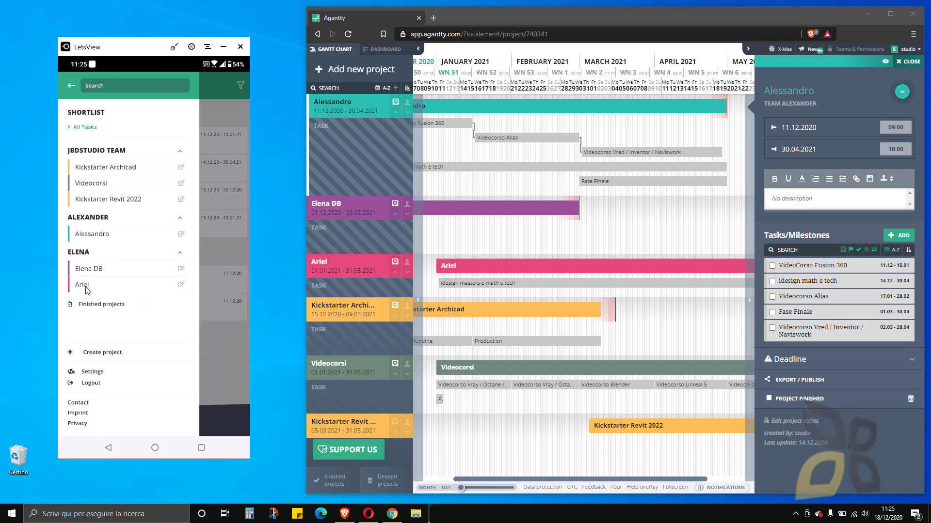
left_click(93, 371)
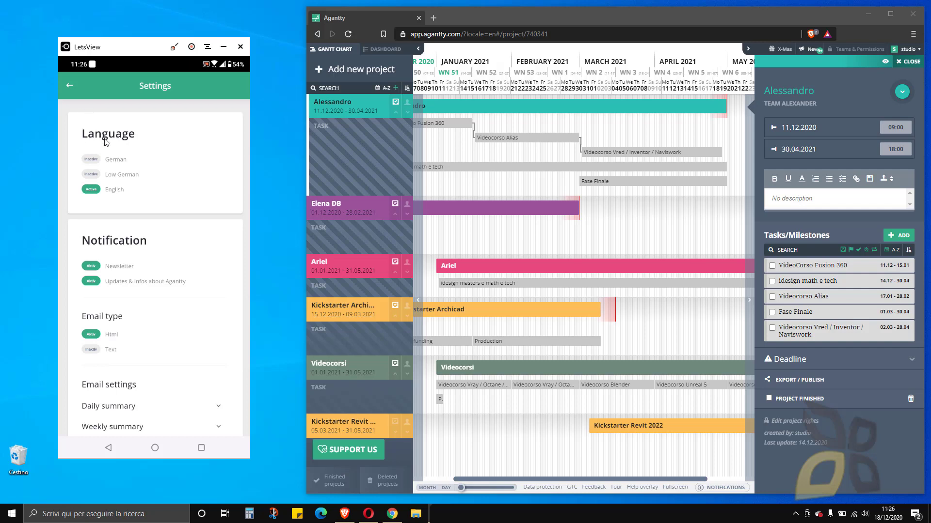
left_click(71, 90)
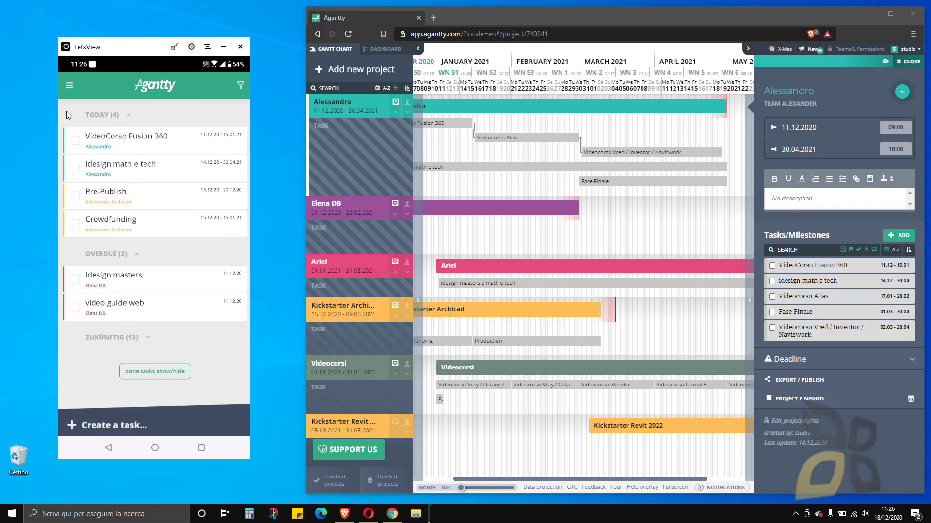
left_click(69, 85)
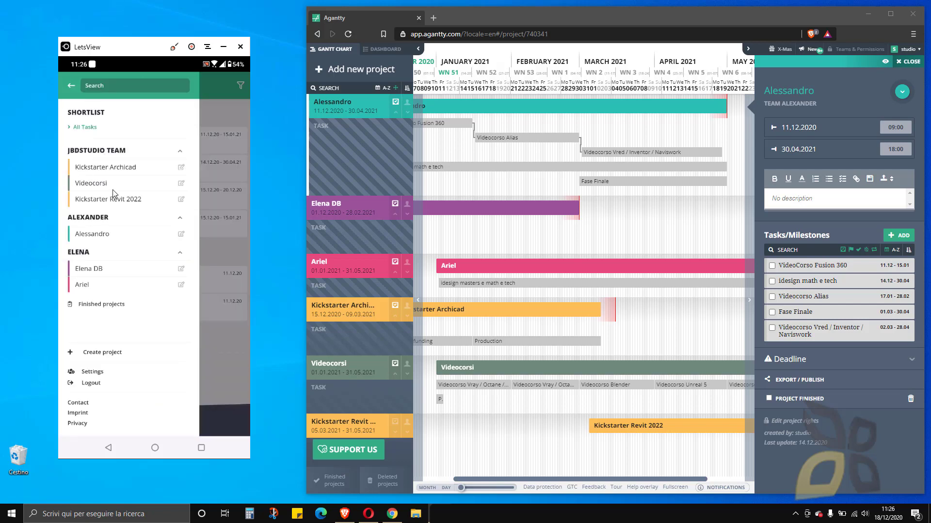
left_click(85, 127)
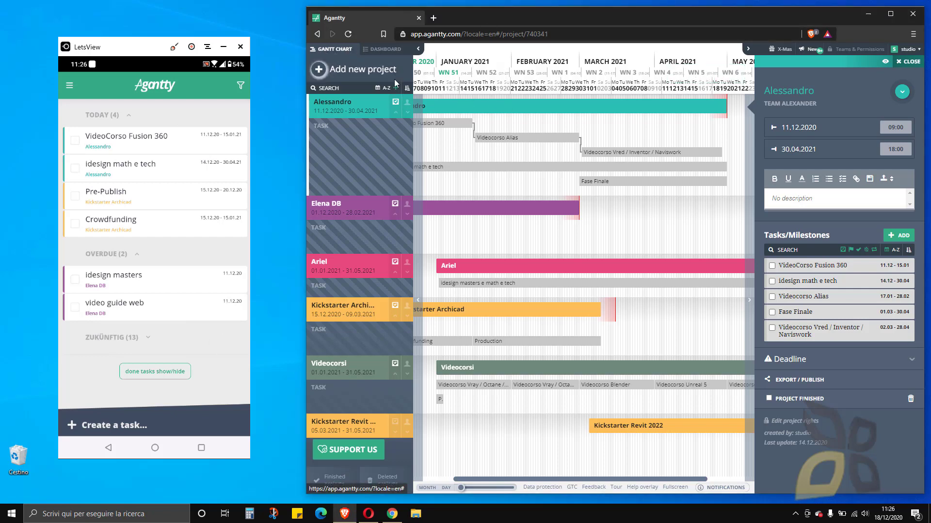
Switch between the web Dashboard and Gantt Chart views, ending on the Gantt chart
left_click(386, 52)
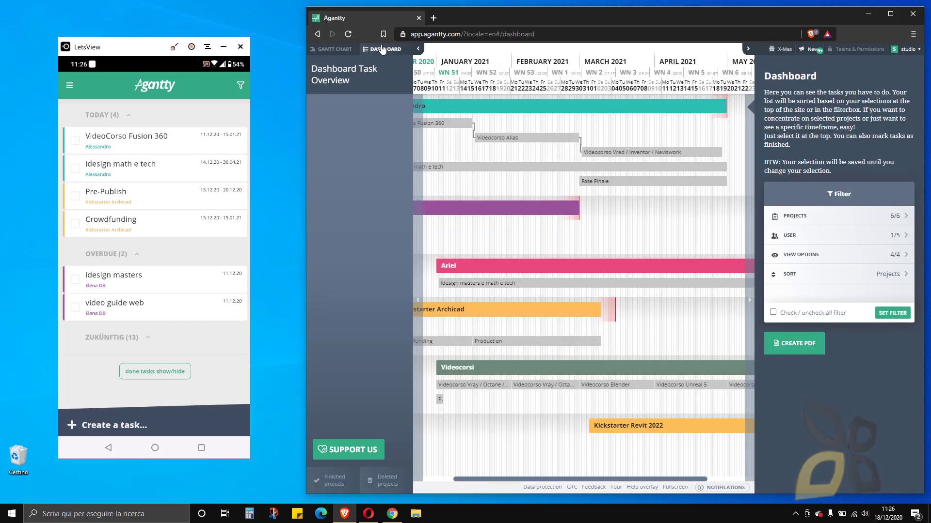
left_click(351, 50)
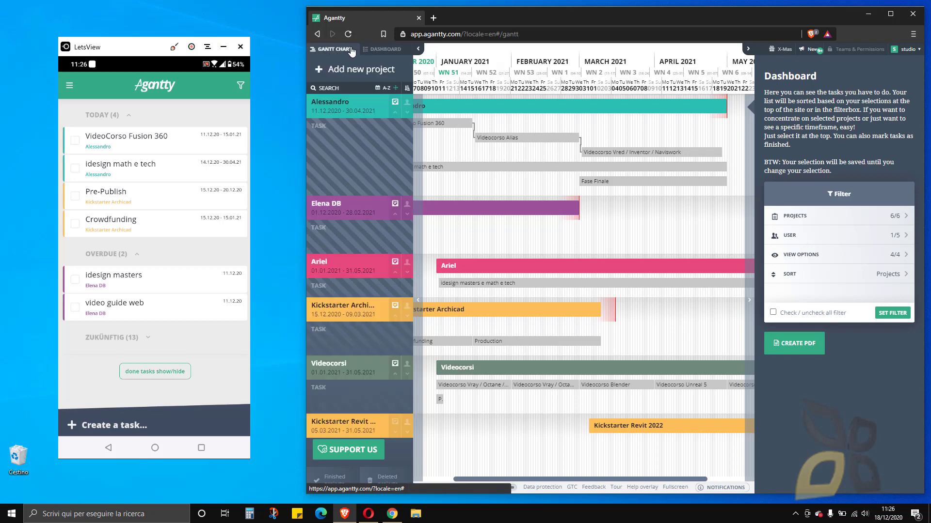
left_click(376, 52)
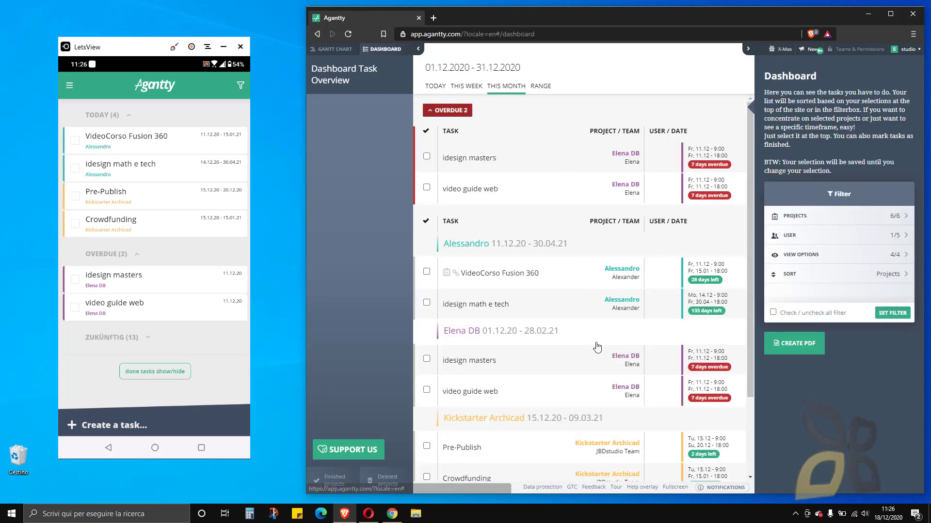
scroll(592, 337, "down", 2)
scroll(592, 337, "up", 2)
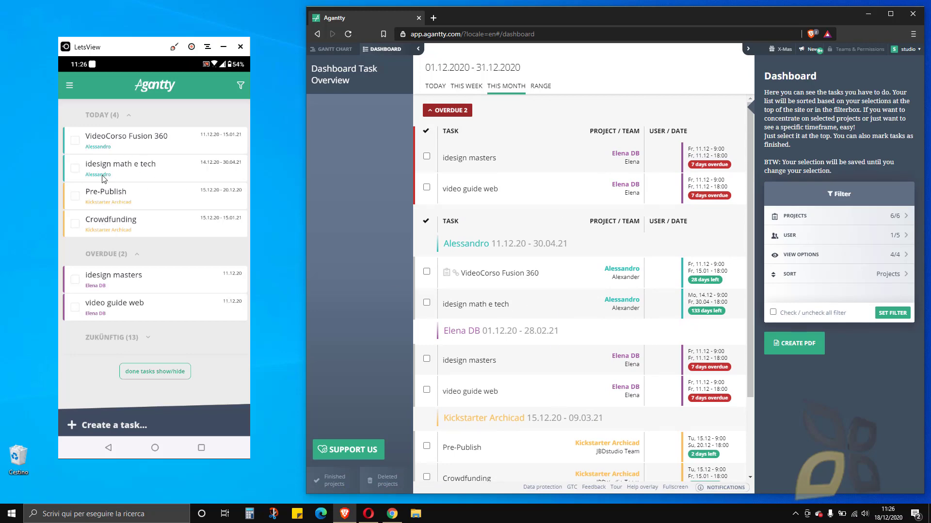
left_click(329, 50)
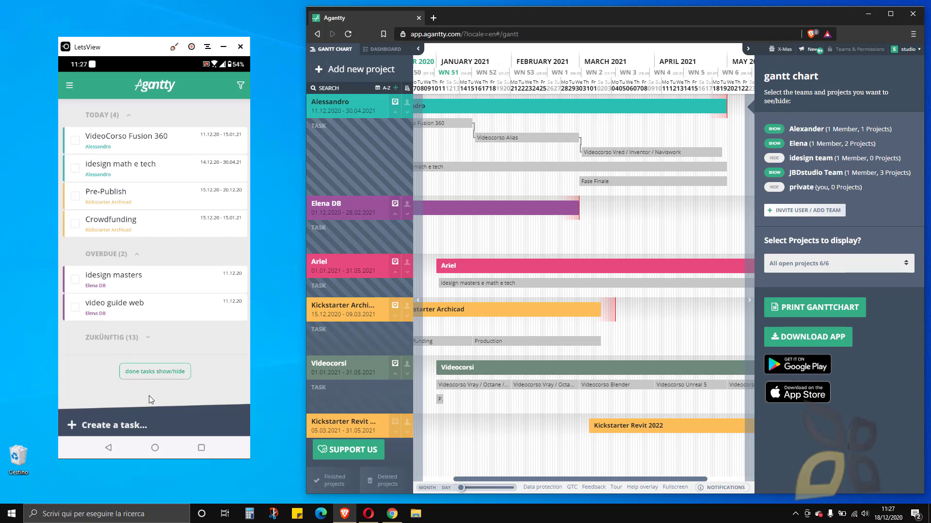
Expand the Zukünftig (13) upcoming tasks in the phone's task list
left_click(151, 348)
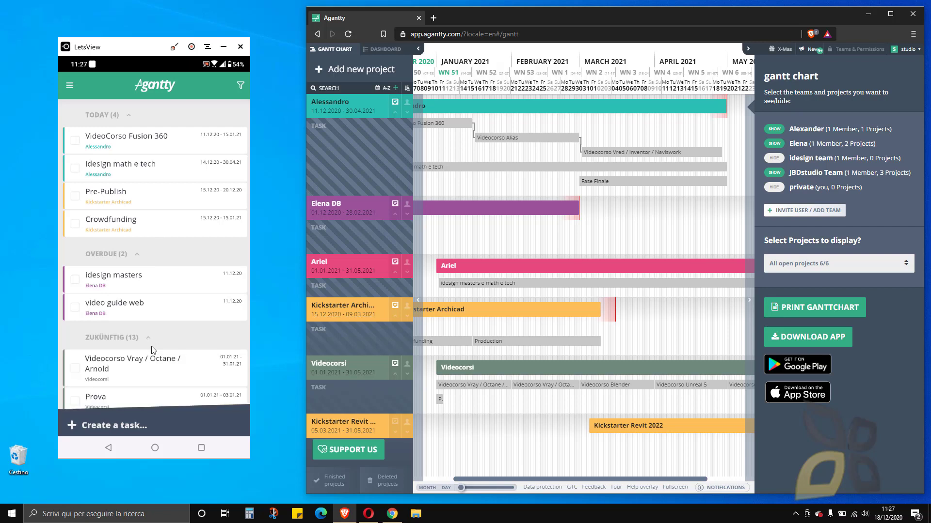
left_click_drag(157, 361, 159, 234)
mouse_move(522, 477)
left_mouse_down()
mouse_move(482, 482)
mouse_move(508, 487)
left_mouse_up()
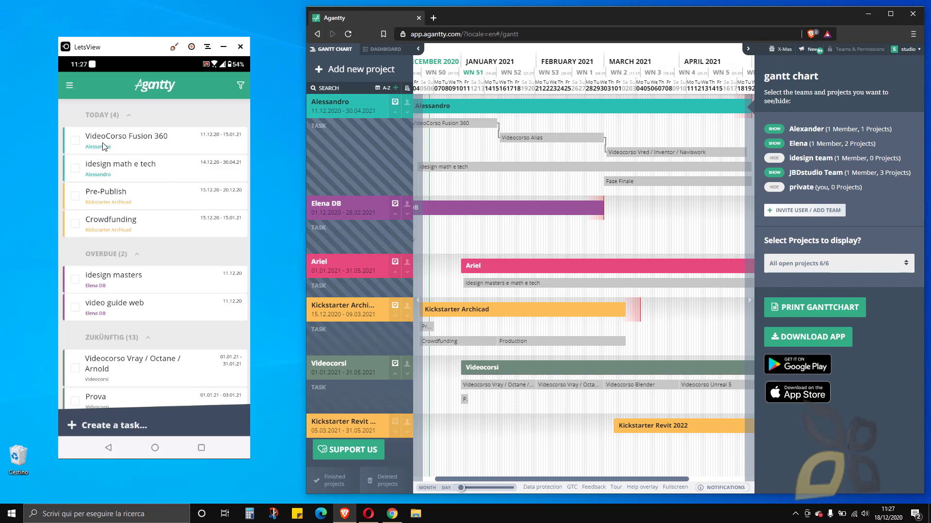
Review the VideoCorso Fusion 360 task's details and return to the full task list
left_click(115, 147)
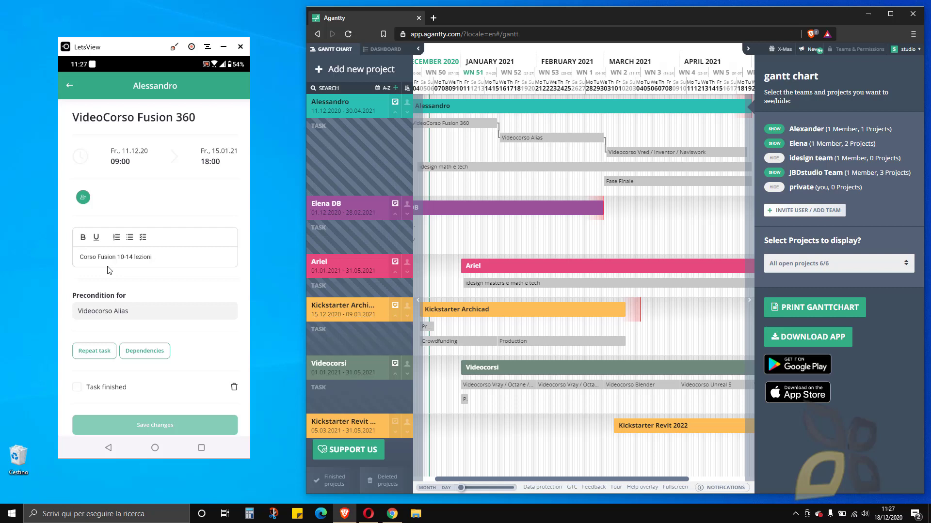
scroll(111, 295, "down", 1)
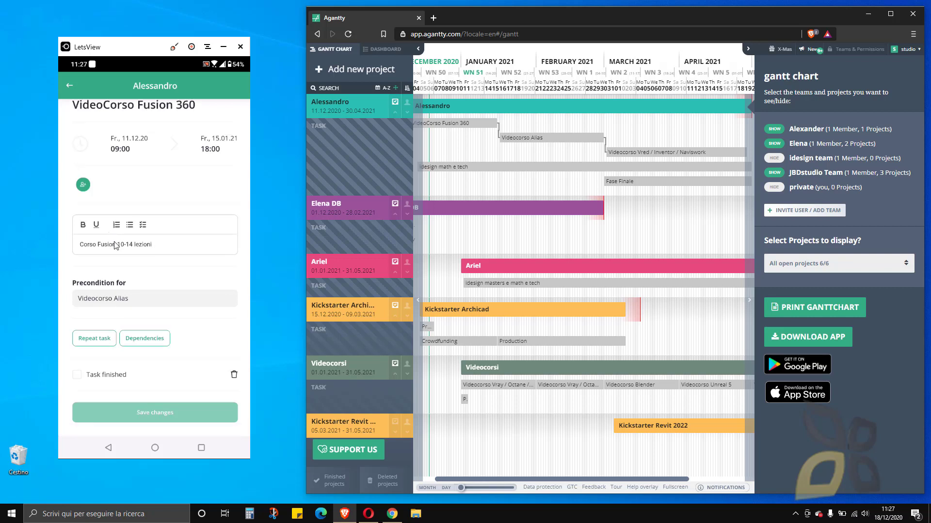
scroll(146, 312, "up", 1)
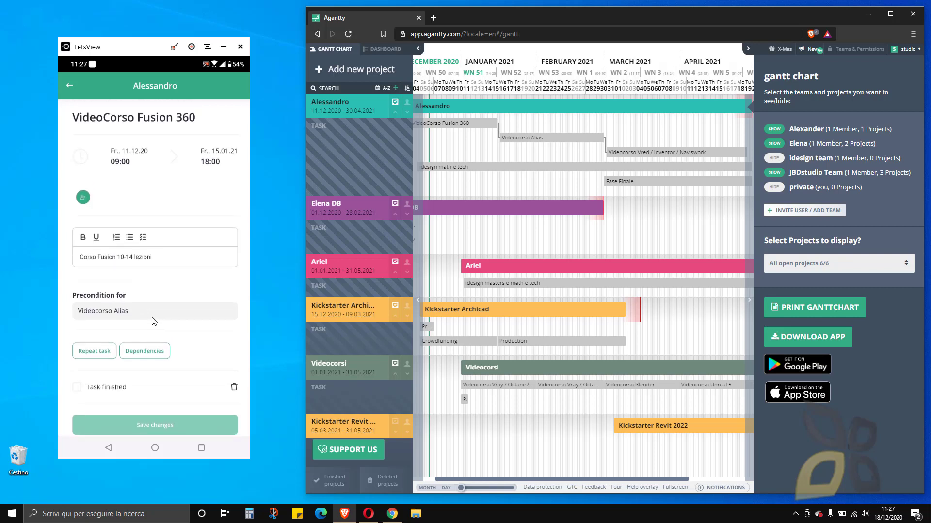
left_click(69, 87)
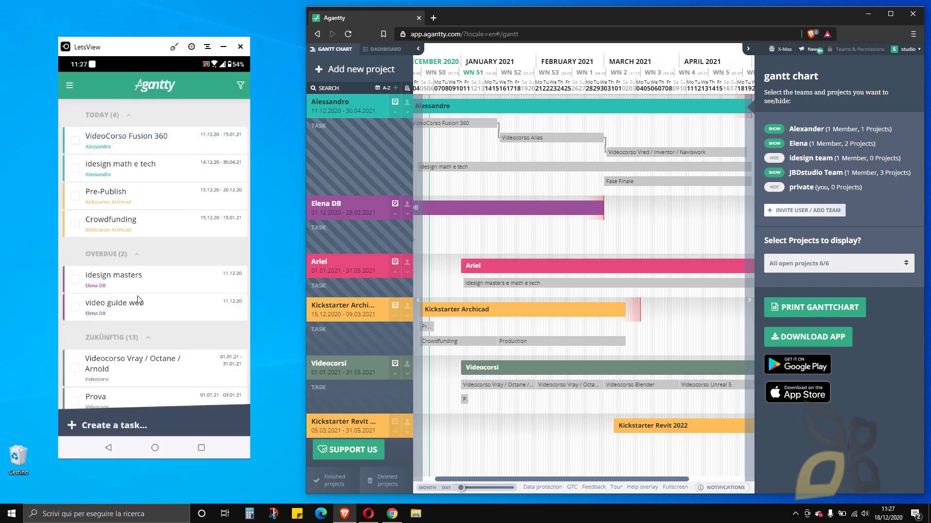
scroll(137, 296, "down", 6)
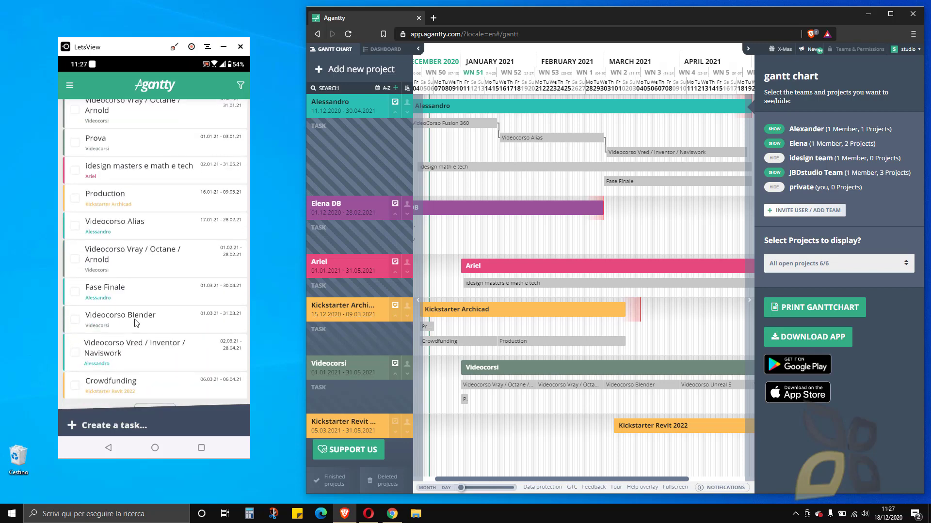
scroll(138, 339, "down", 2)
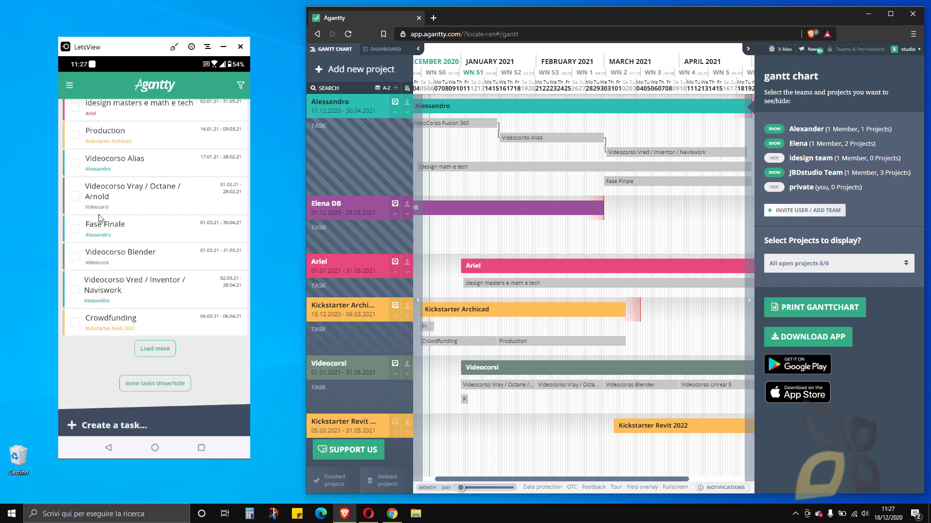
scroll(100, 218, "up", 8)
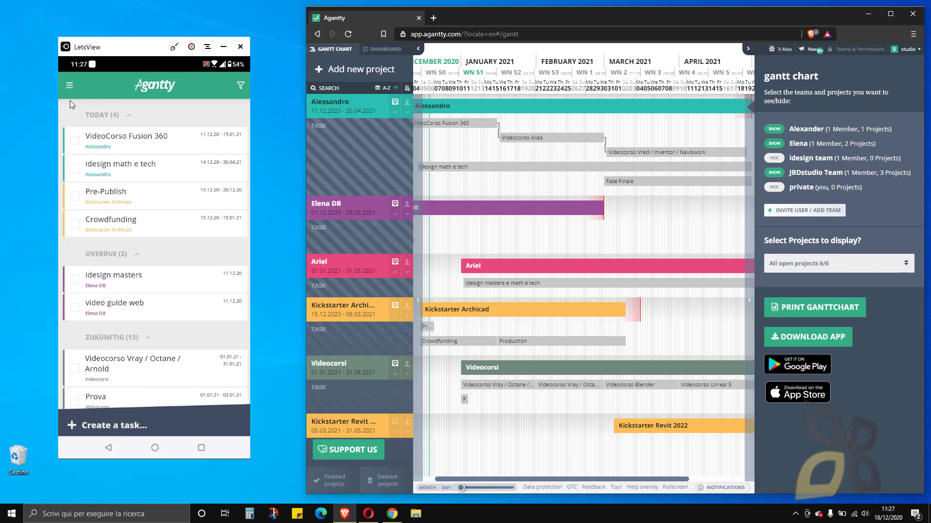
View the Kickstarter Archicad project's tasks, switch back to All Tasks, and reopen the menu
left_click(70, 86)
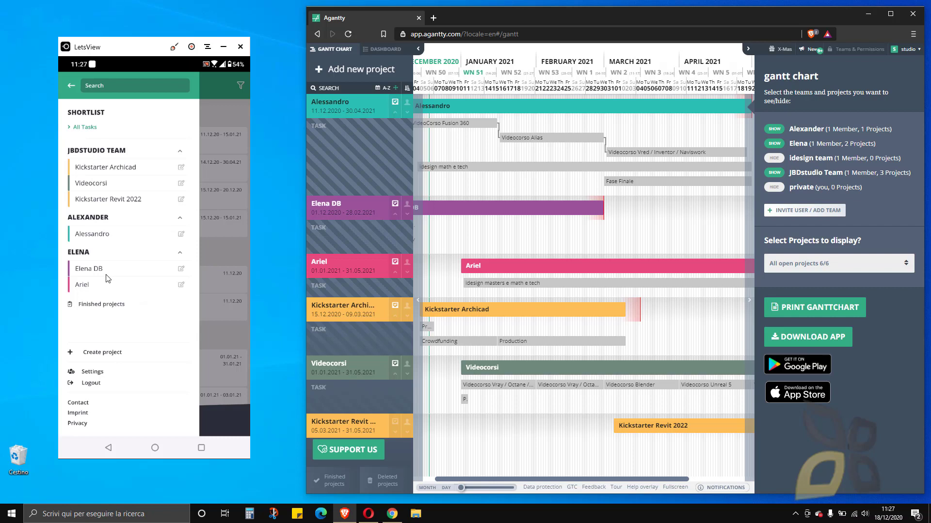
left_click(101, 167)
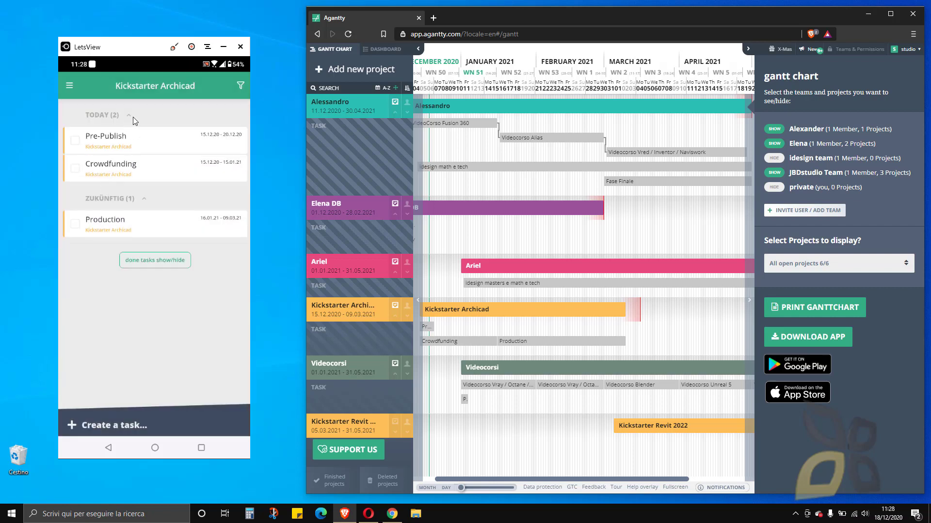
left_click(70, 86)
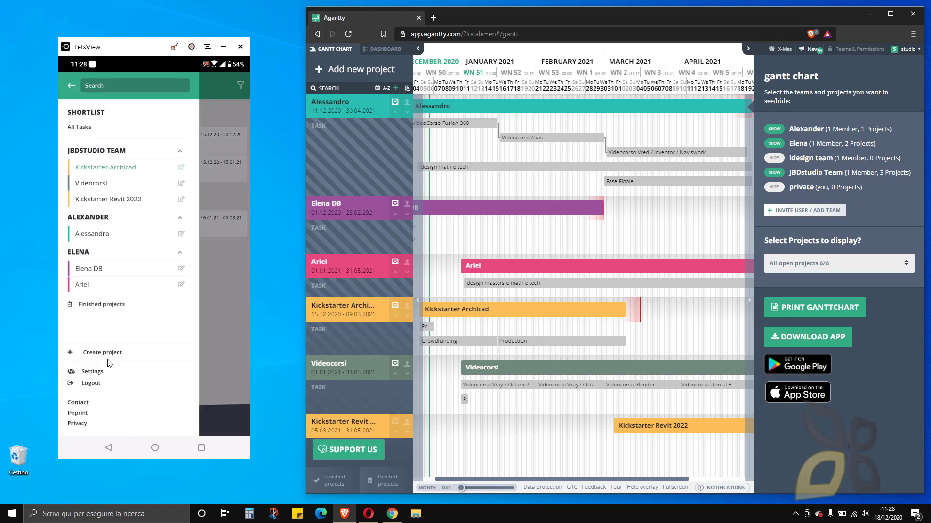
left_click(80, 127)
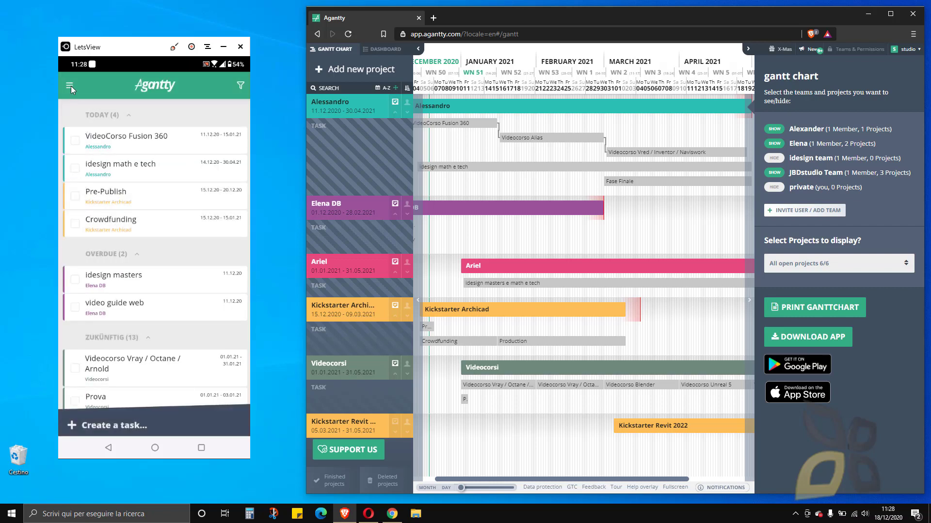
left_click(70, 86)
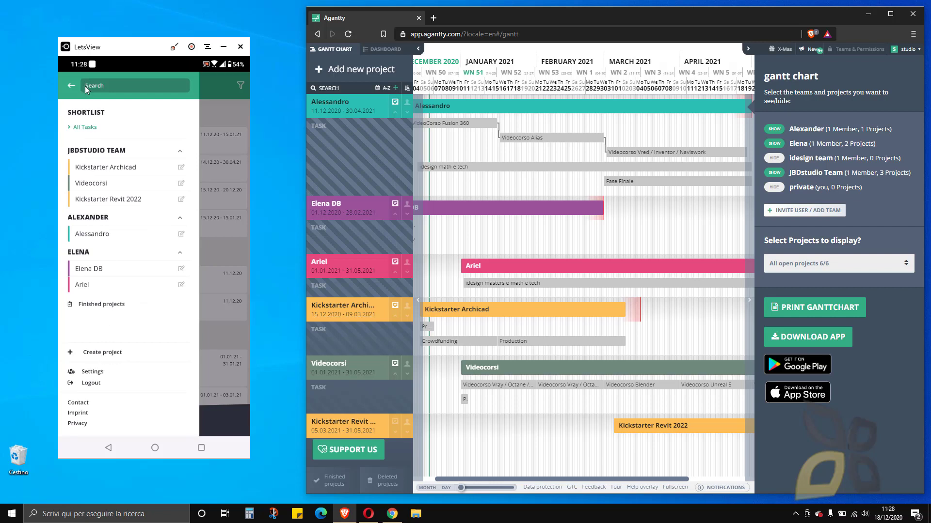
Begin a new project running 1–22 December, assigned to the idesign team
left_click(102, 353)
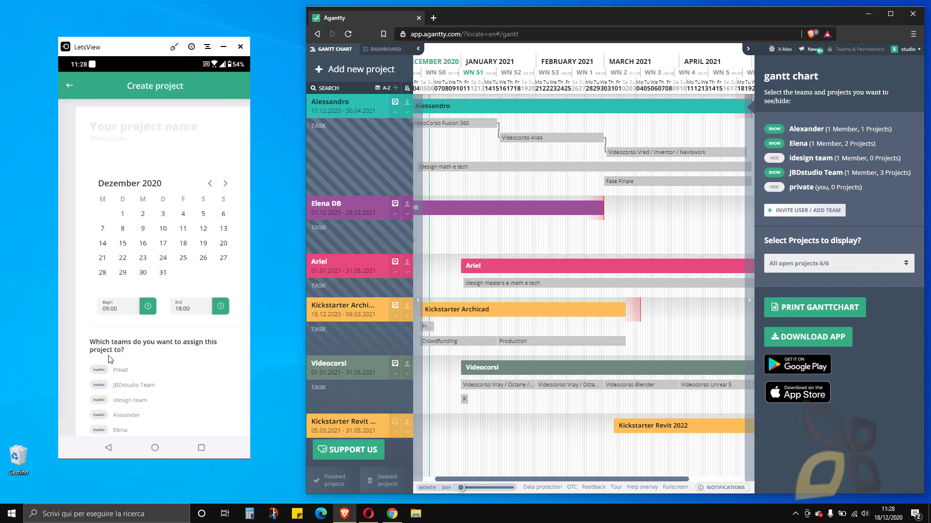
left_click(120, 213)
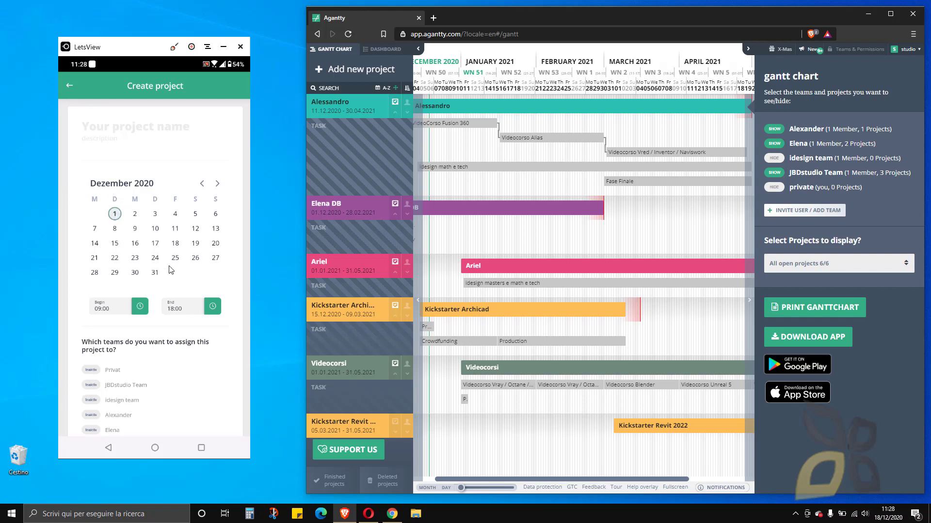
left_click(121, 258)
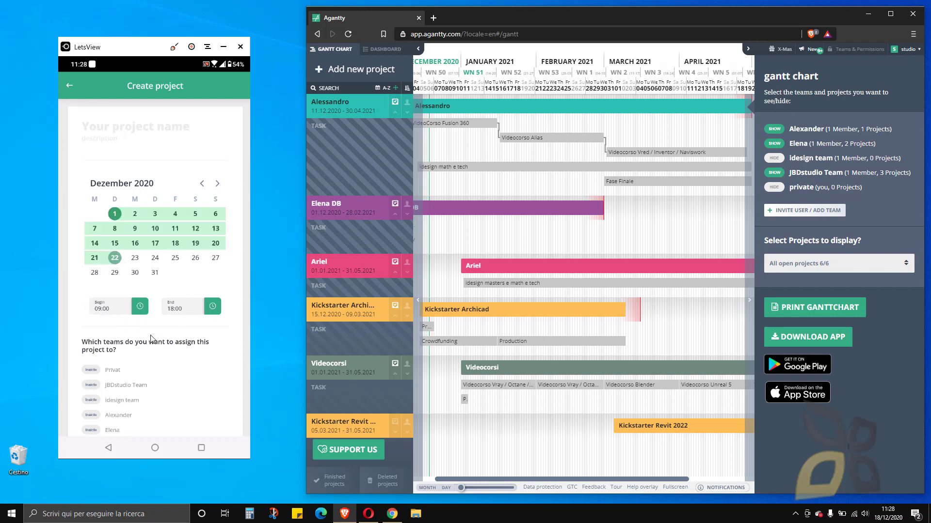
scroll(140, 367, "down", 3)
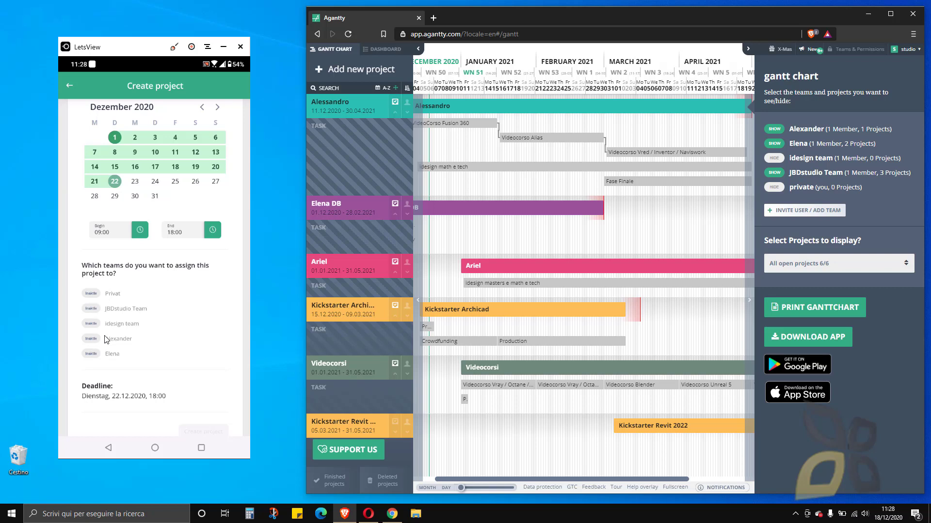
left_click(85, 327)
scroll(139, 395, "down", 1)
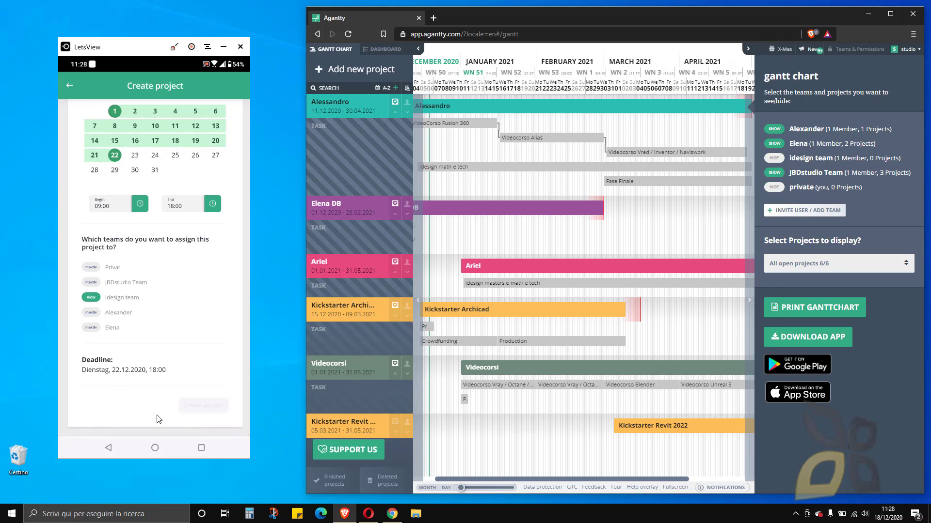
scroll(147, 343, "up", 4)
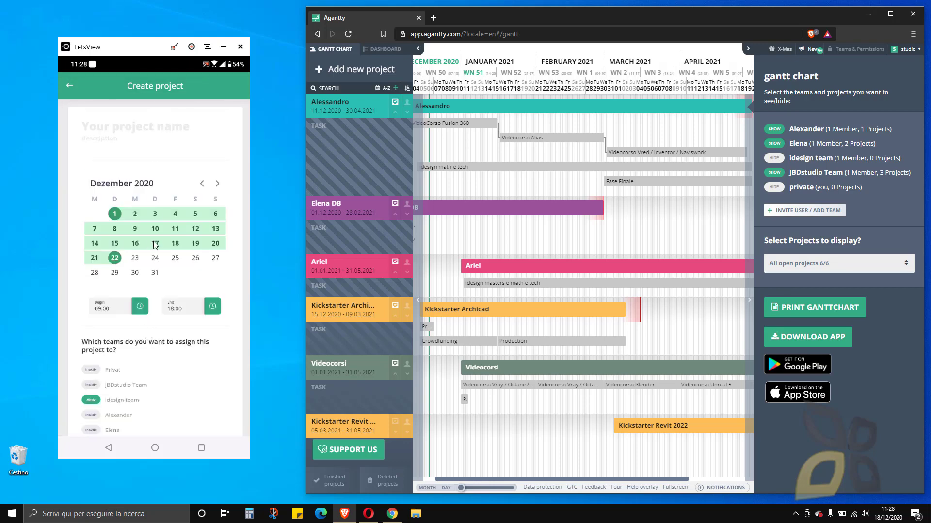
scroll(152, 307, "down", 4)
scroll(154, 308, "up", 4)
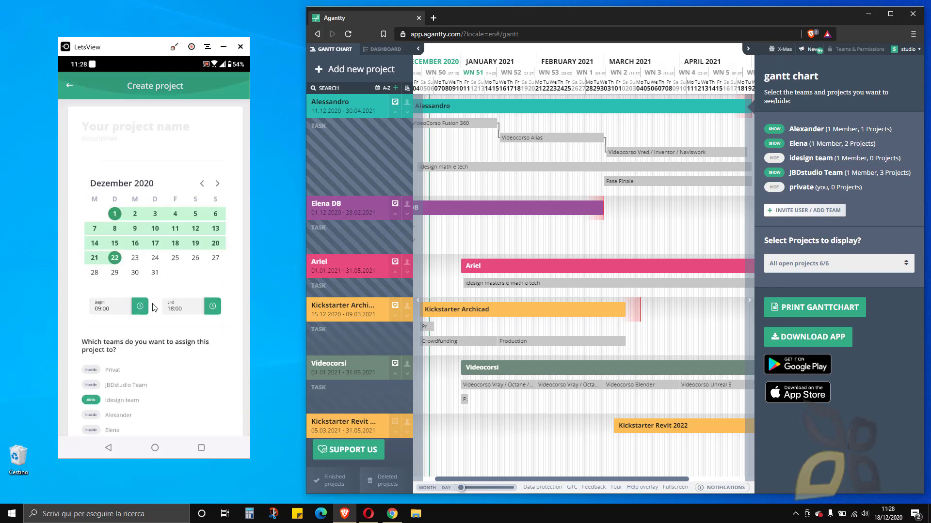
Name the project 'Test' and create it
left_click(112, 132)
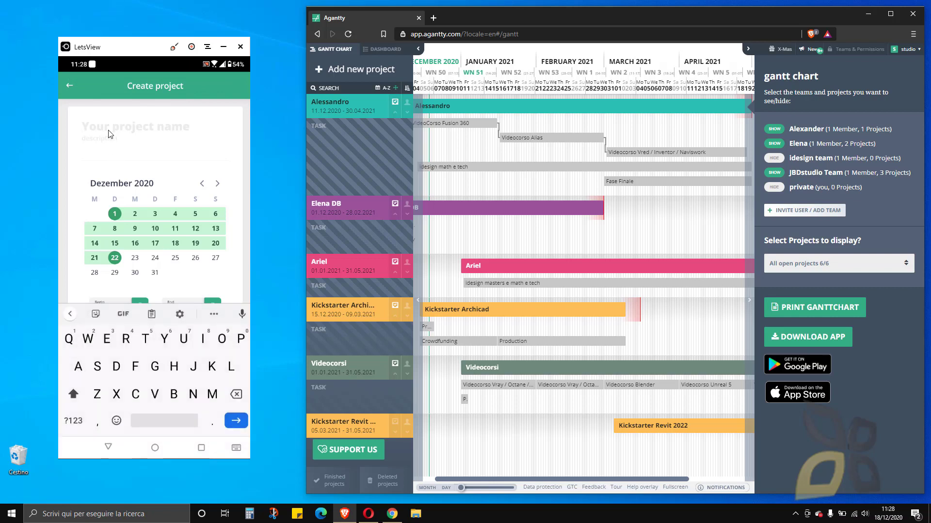
type("Test")
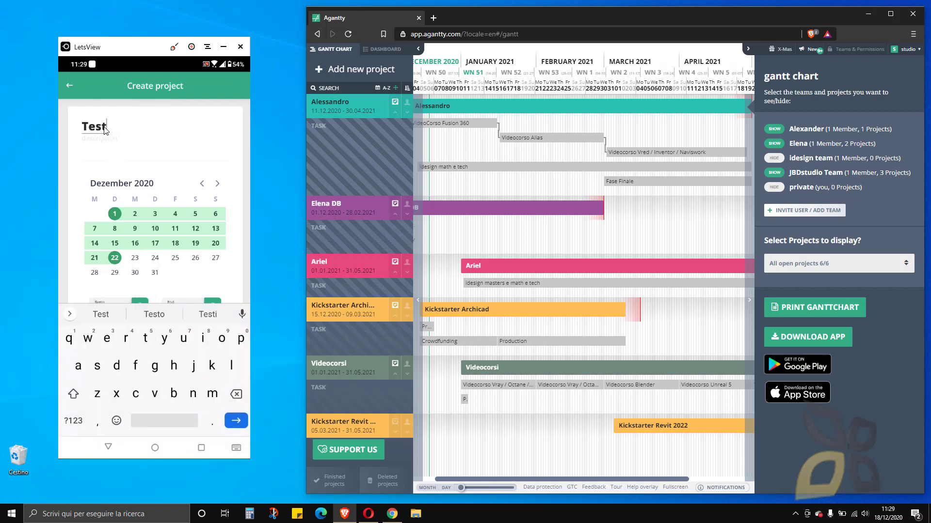
key("Return")
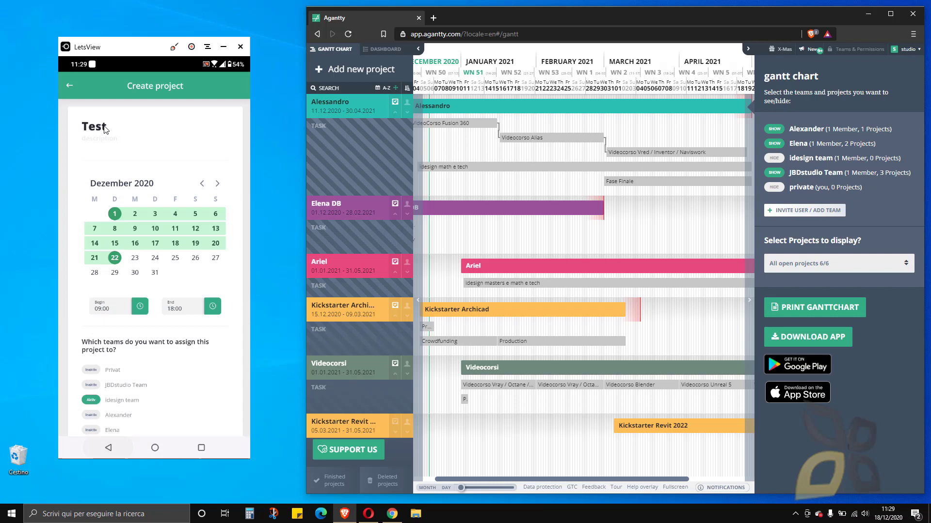
scroll(134, 168, "down", 4)
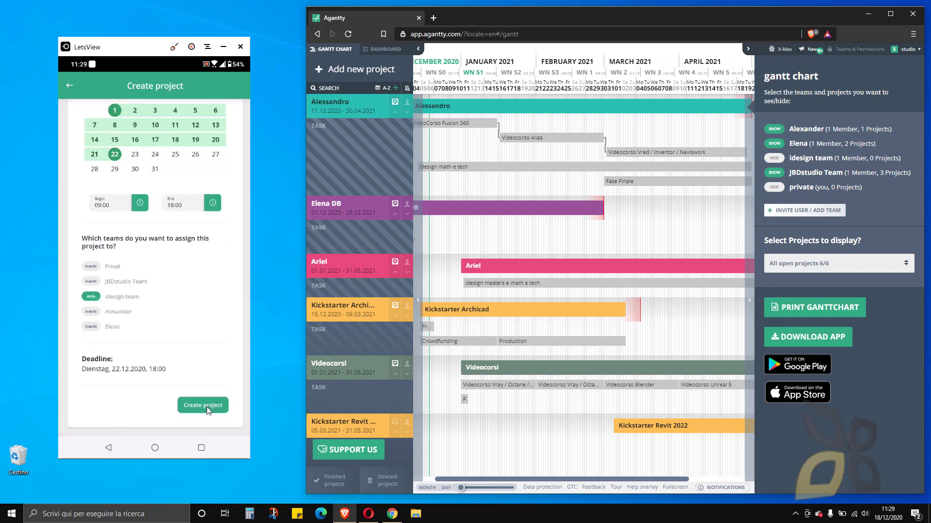
left_click(207, 406)
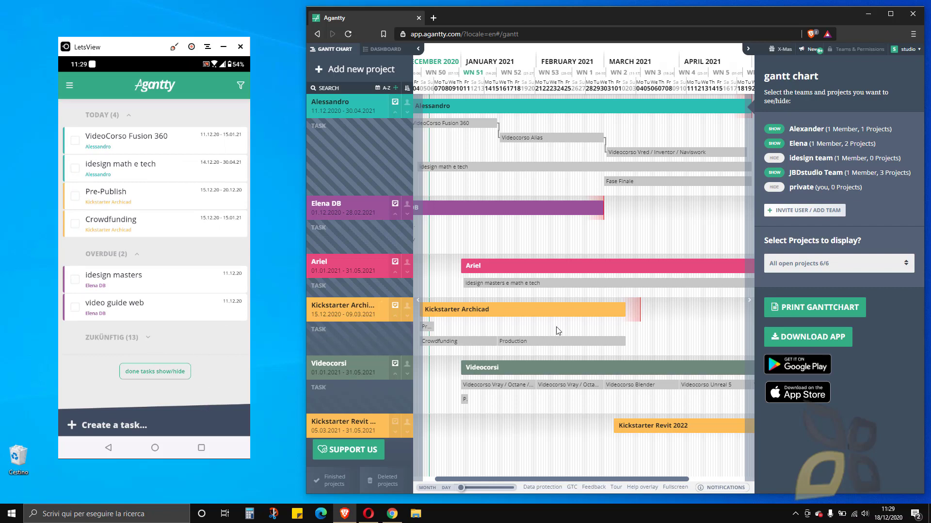
Reload the web Gantt, collapse Alessandro and Elena DB, and open Test's December 2020 bar
left_click_drag(558, 478, 524, 483)
scroll(601, 470, "right", 3)
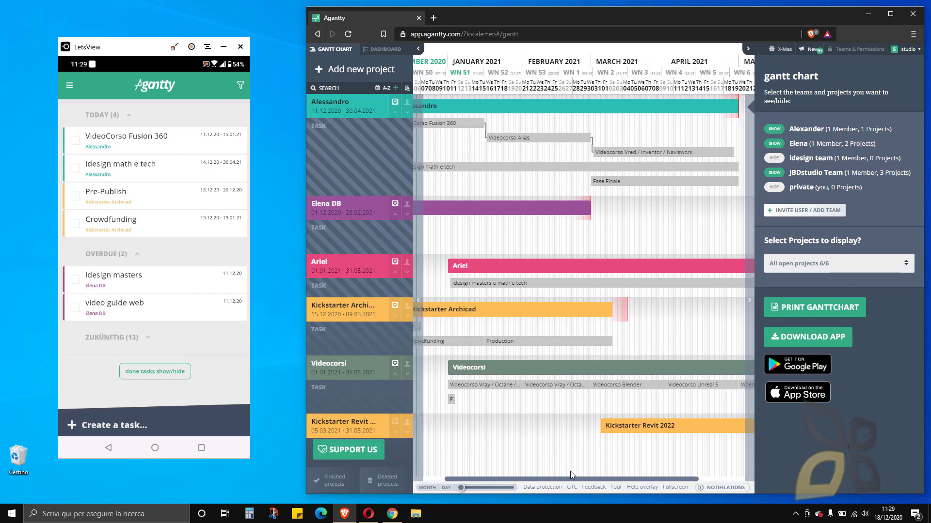
left_click(348, 34)
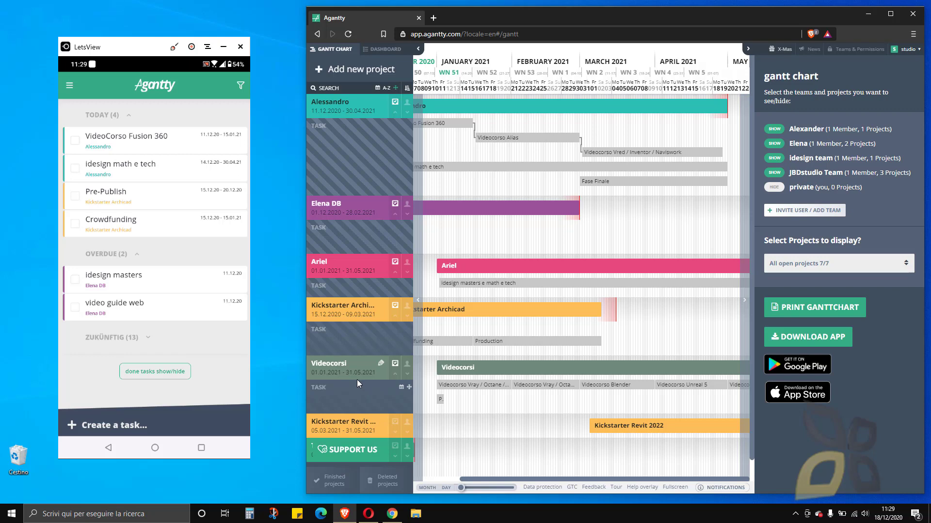
left_click(396, 114)
left_click(395, 138)
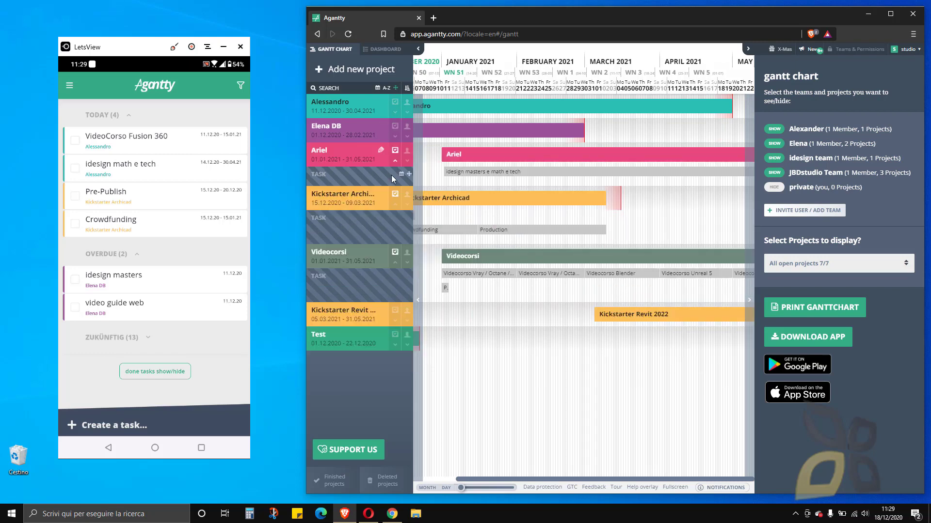
left_click(338, 342)
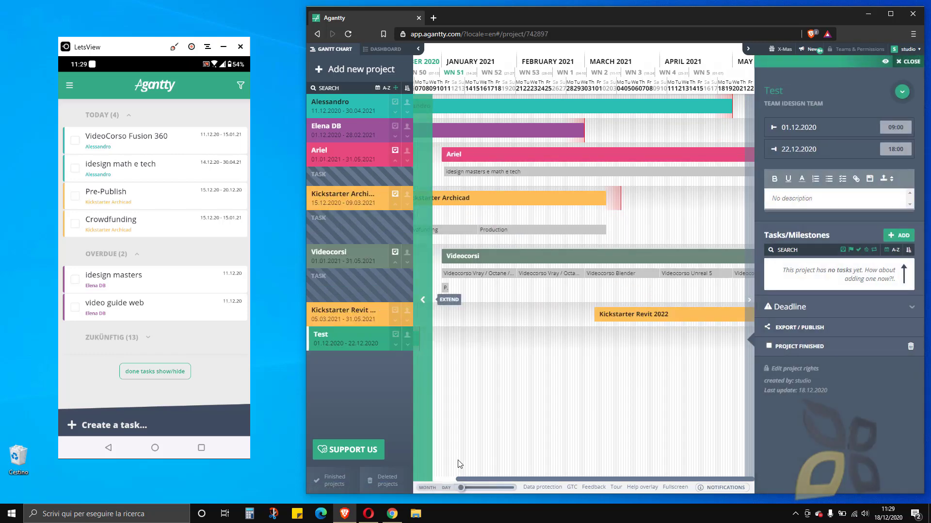
left_click_drag(508, 479, 435, 456)
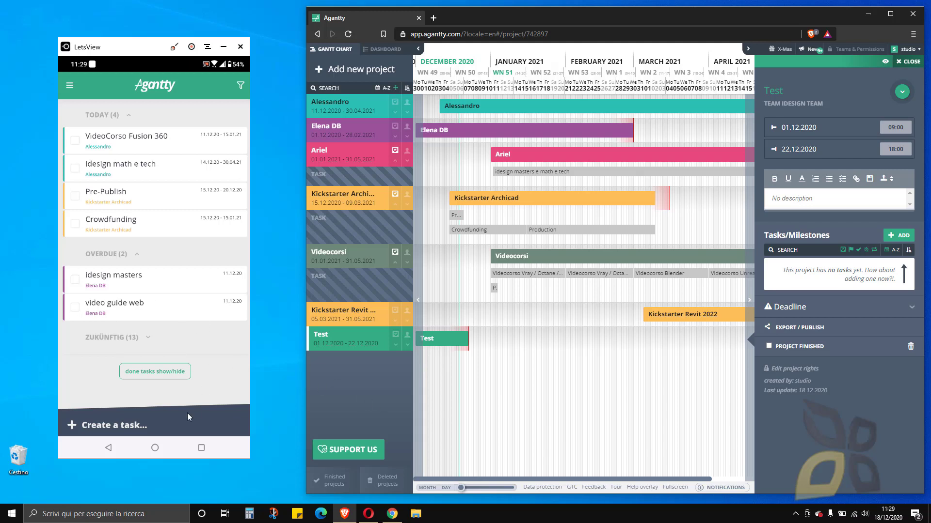
Start a new task on the phone and name it 'Test task'
left_click(99, 428)
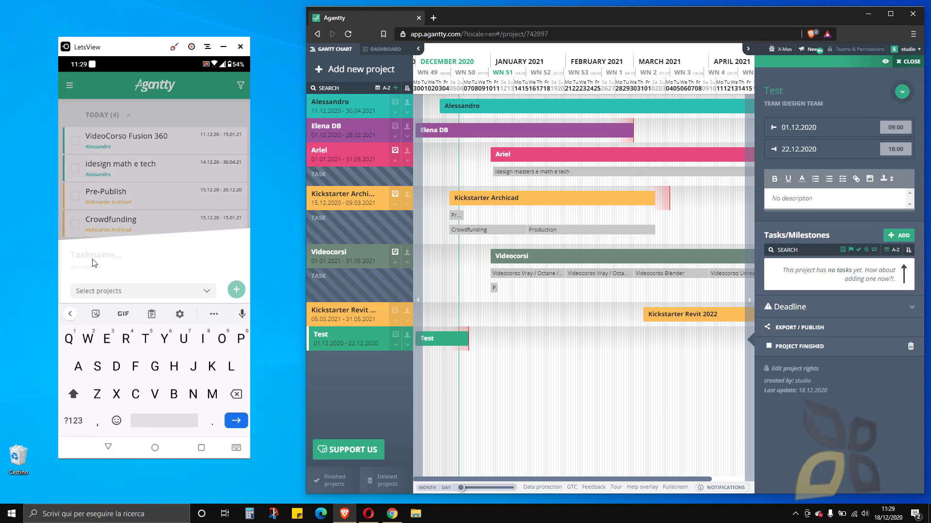
type("T")
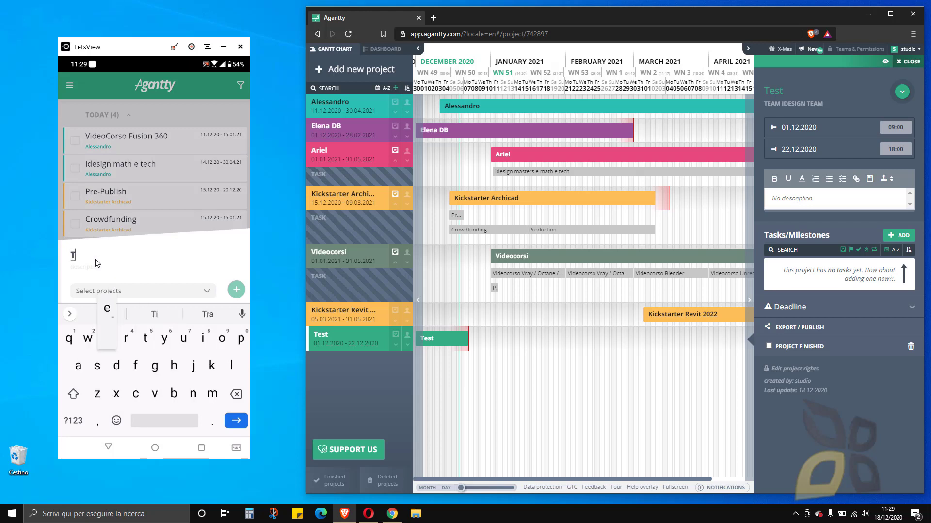
type("est taek")
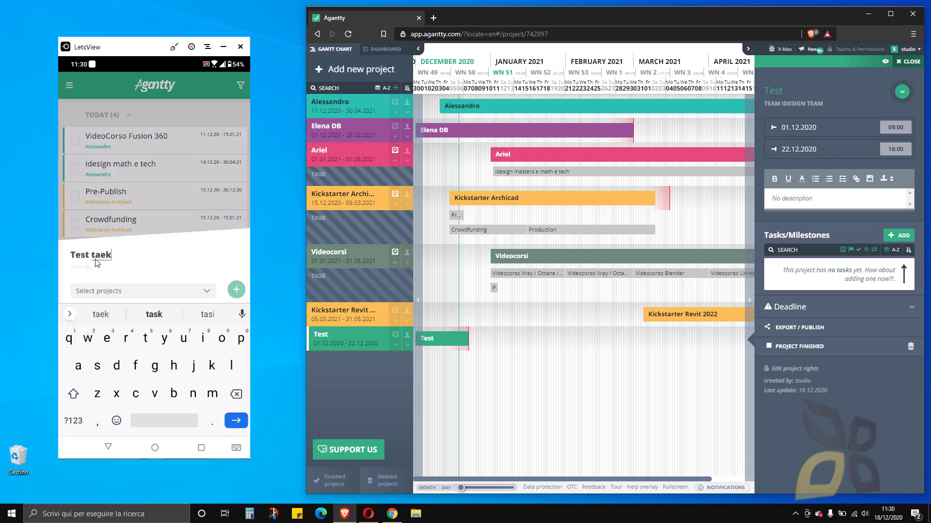
left_click(154, 316)
left_click(203, 295)
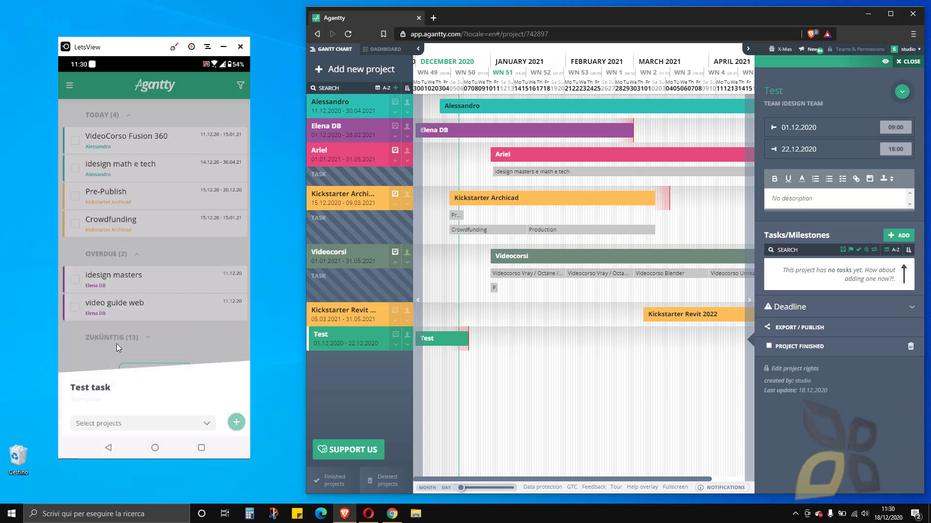
Assign the new task to the Test project
left_click(137, 429)
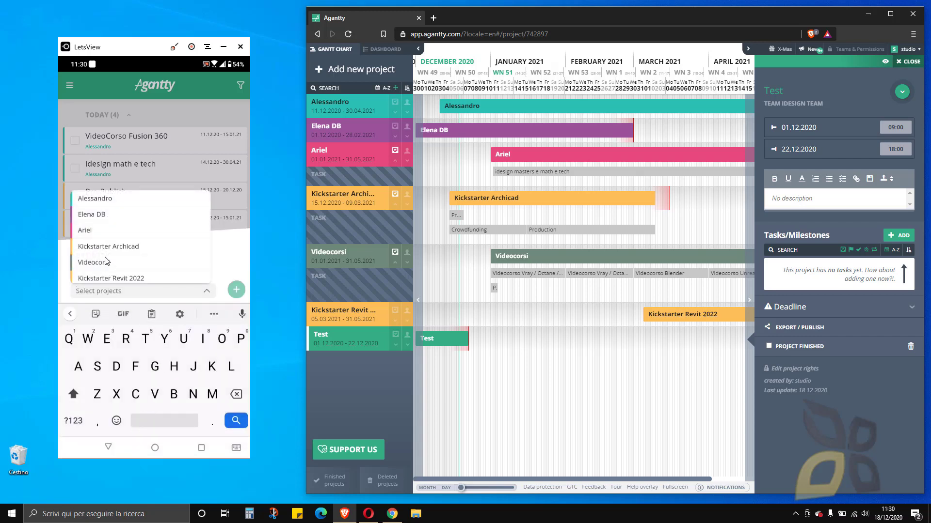
scroll(109, 268, "down", 1)
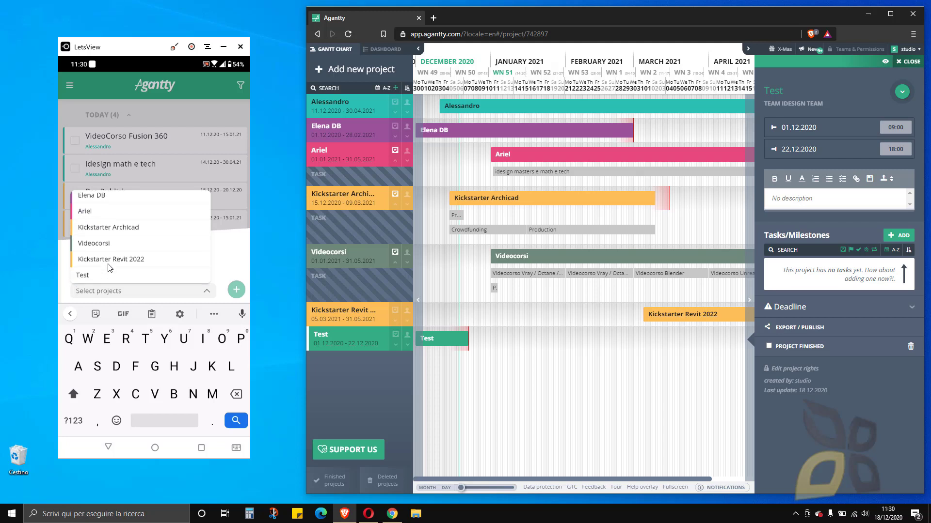
left_click(86, 277)
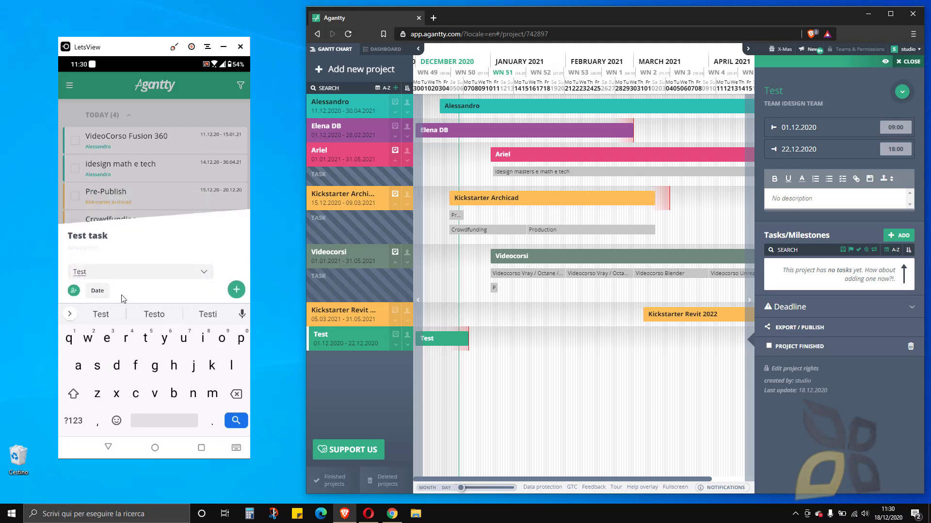
Give Test task the date range 4–21 December and create it
left_click(117, 296)
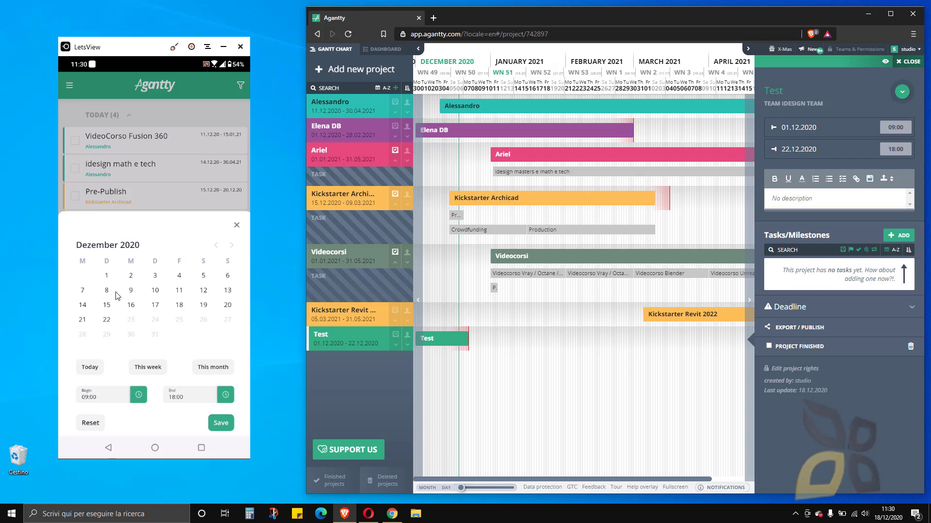
left_click(178, 277)
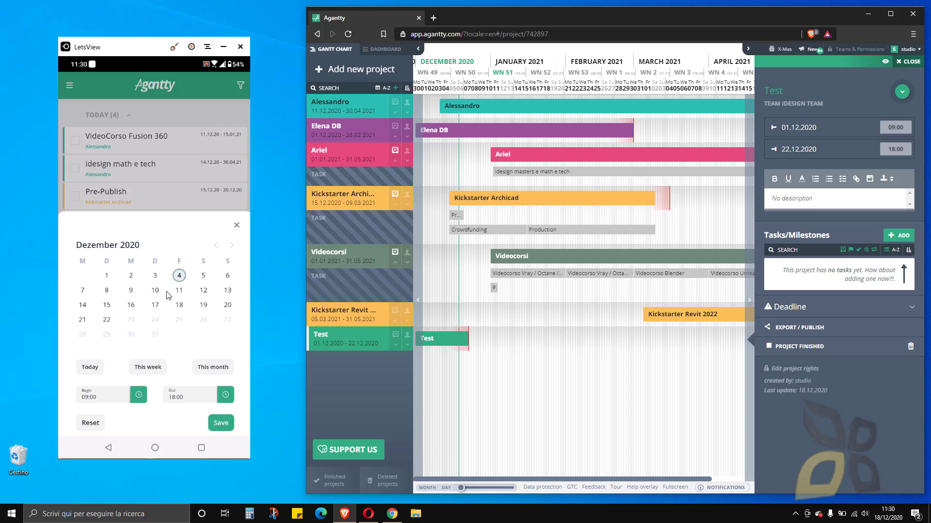
left_click(82, 321)
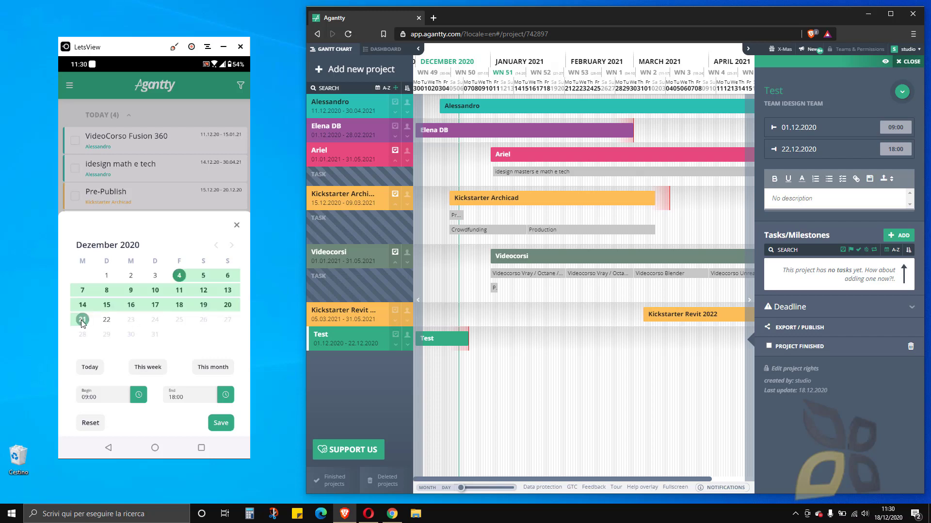
left_click(215, 418)
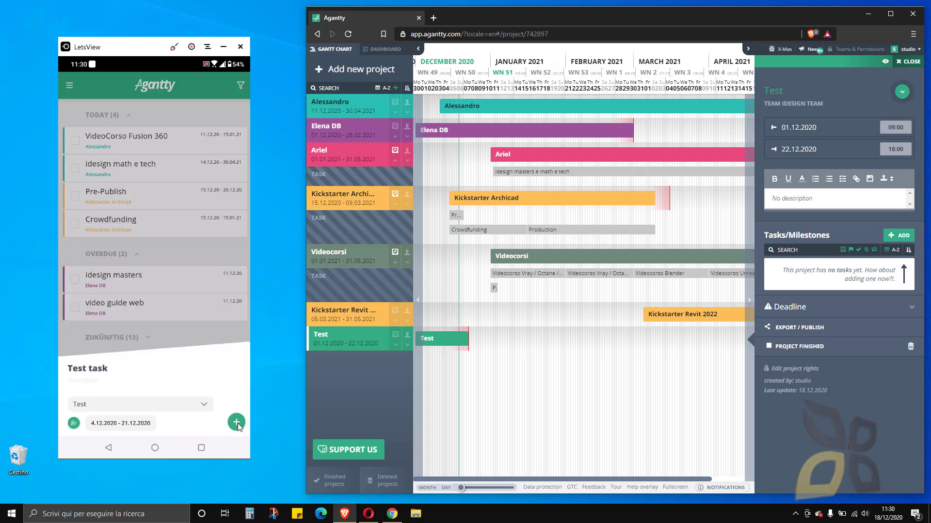
left_click(237, 422)
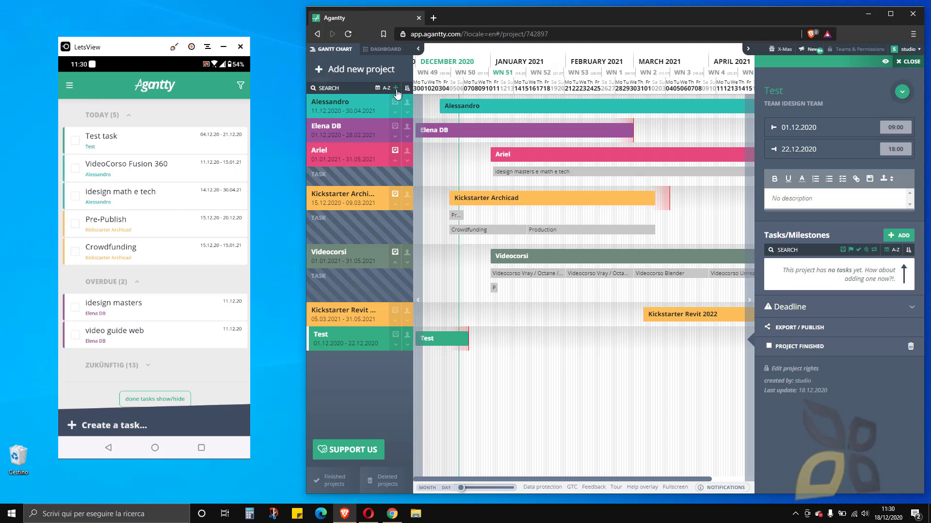
Reload the web Gantt, expand the Test project and open Test task's details (04.12.2020–21.12.2020)
left_click(348, 33)
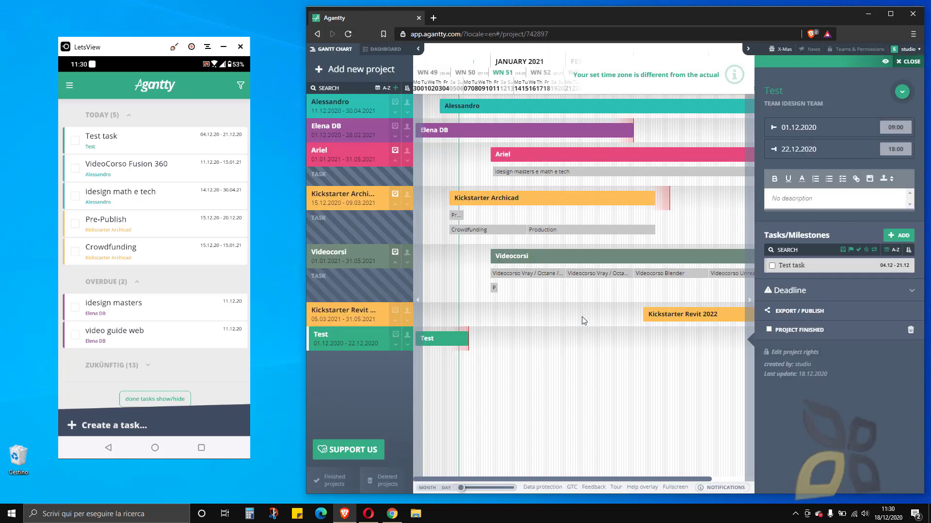
left_click_drag(532, 480, 491, 479)
left_click(395, 346)
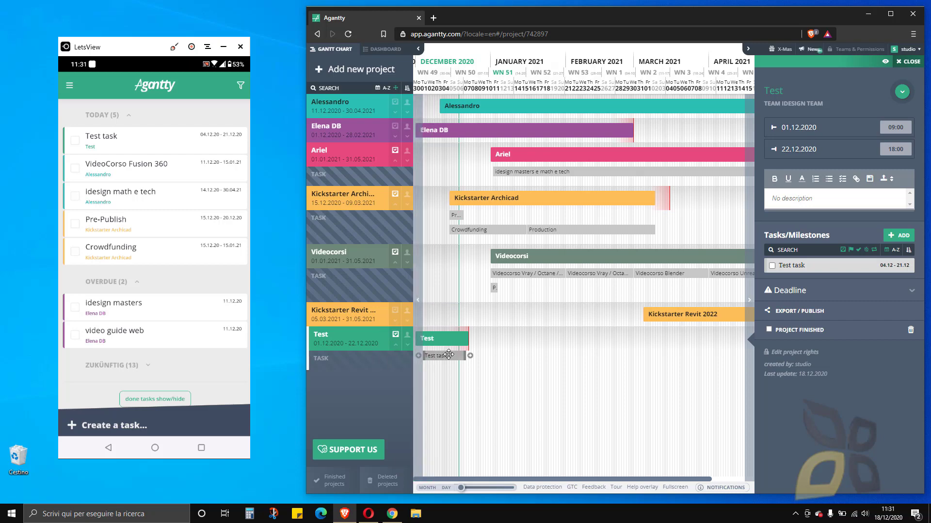
mouse_move(436, 358)
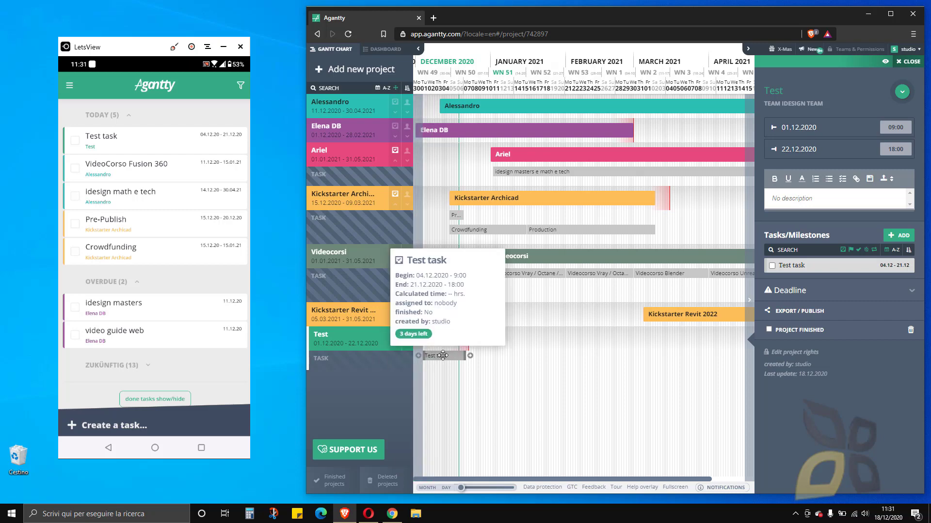
left_click(442, 355)
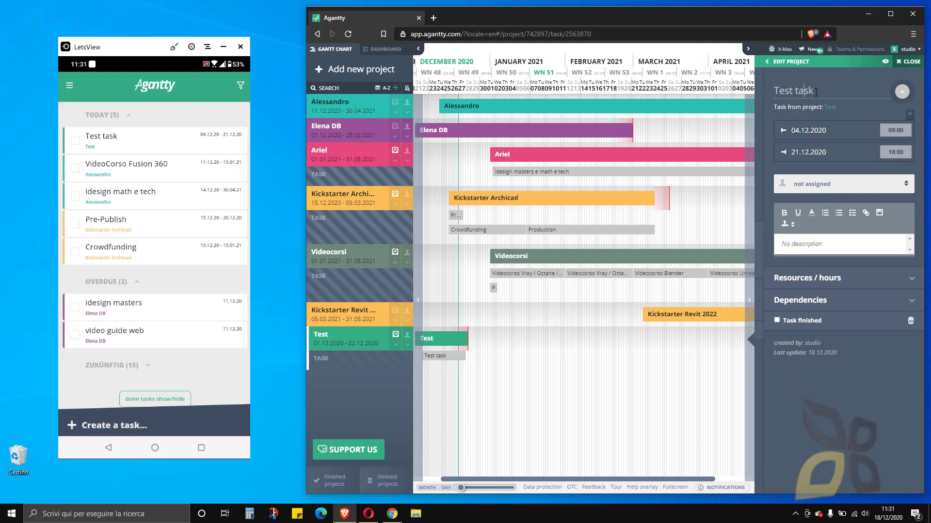
Expand Resources/hours and Dependencies, then shift the Test project one day later to 02.12–23.12.2020
left_click(818, 283)
left_click(798, 334)
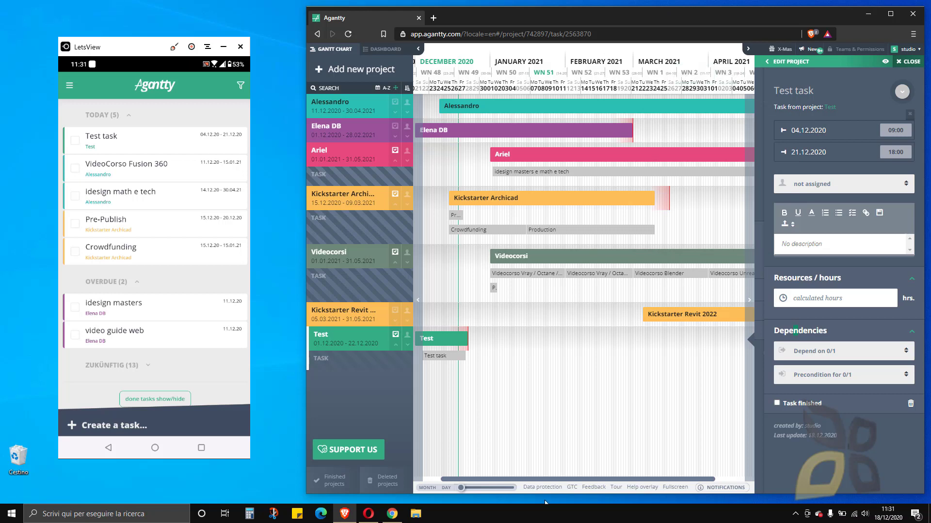
left_click_drag(556, 479, 555, 479)
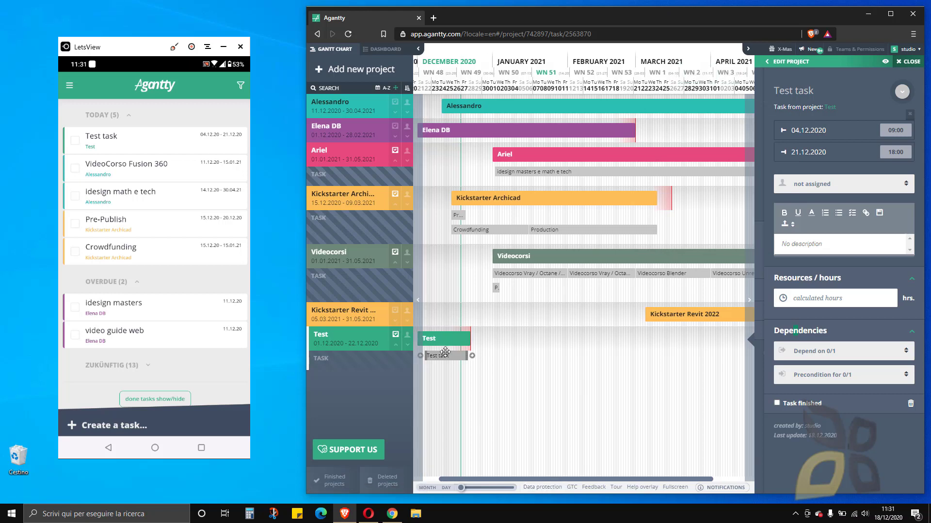
mouse_move(437, 355)
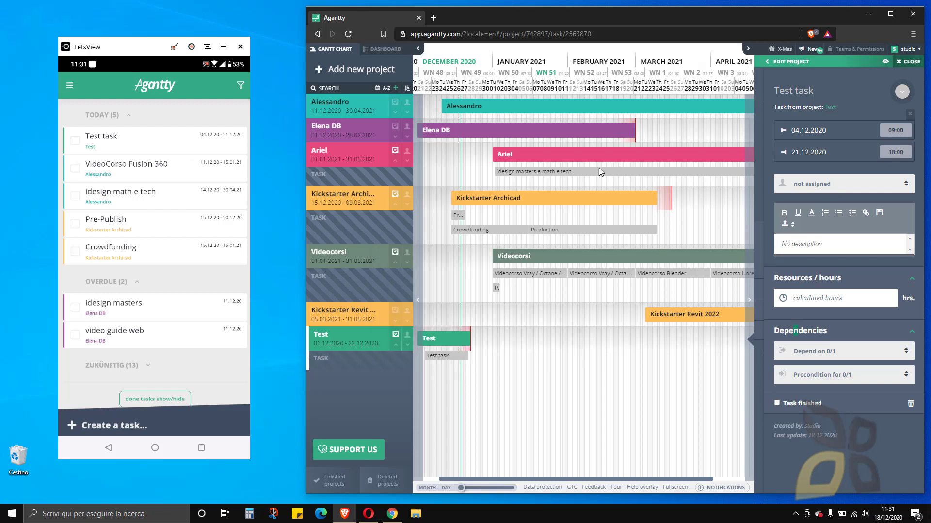
left_click_drag(455, 336, 458, 336)
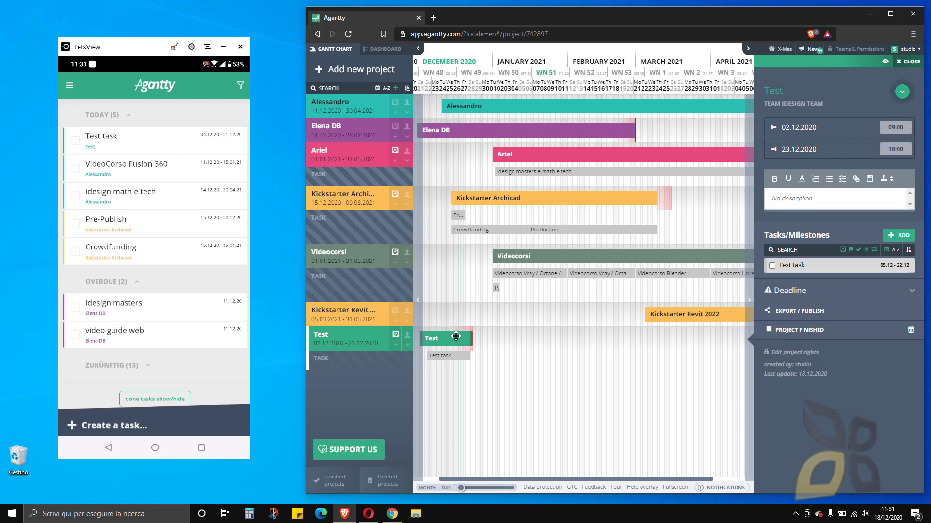
left_click(451, 358)
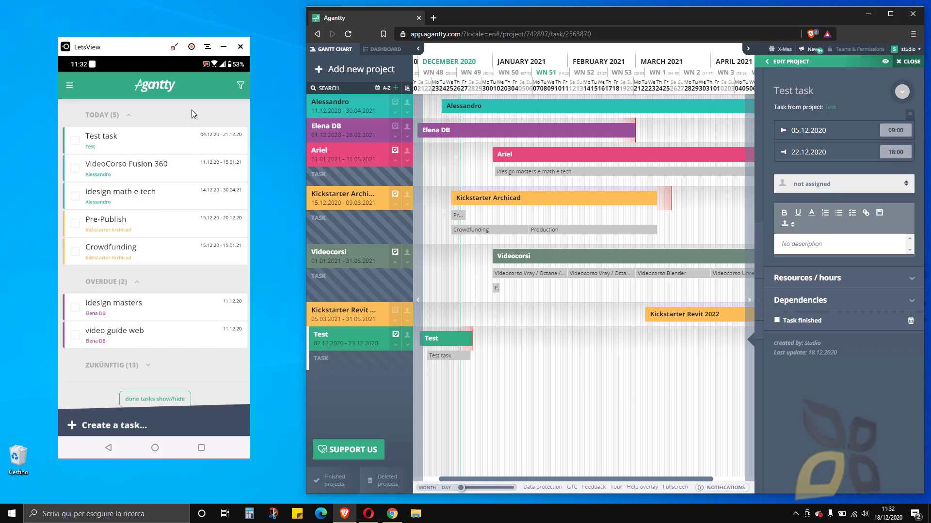
Search 'jb' in a new Brave tab and open the jbdtube YouTube channel
left_click(346, 515)
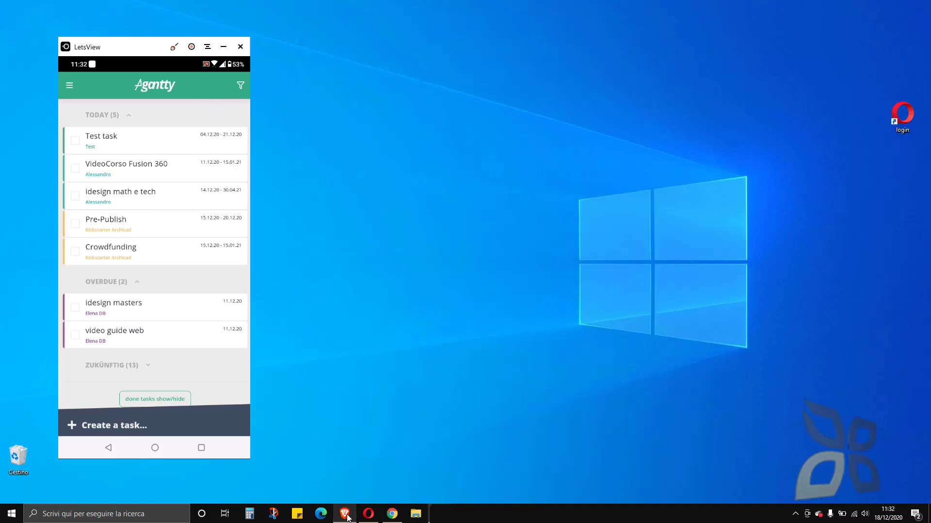
left_click(347, 516)
left_click(437, 21)
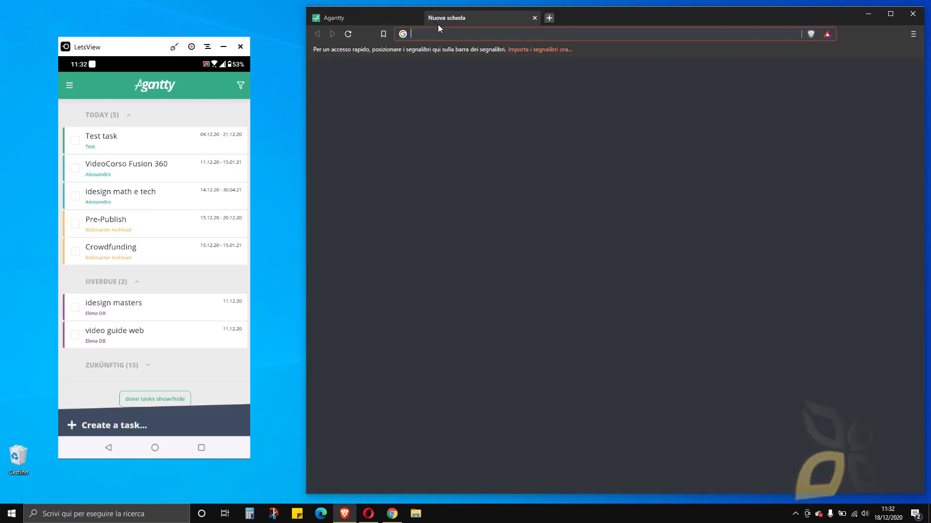
type("jb")
key("Return")
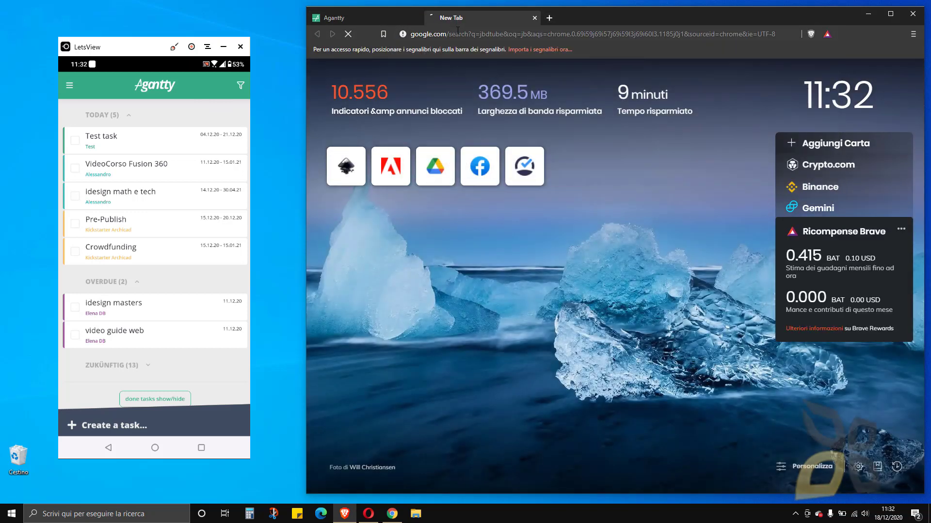
left_click(430, 147)
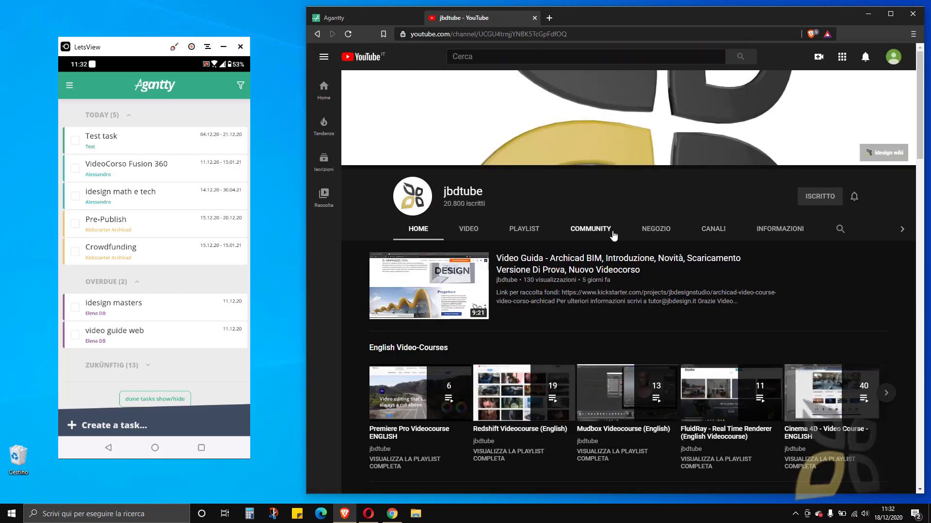
Browse the channel's Community and Negozio pages, then return to Home
left_click(598, 235)
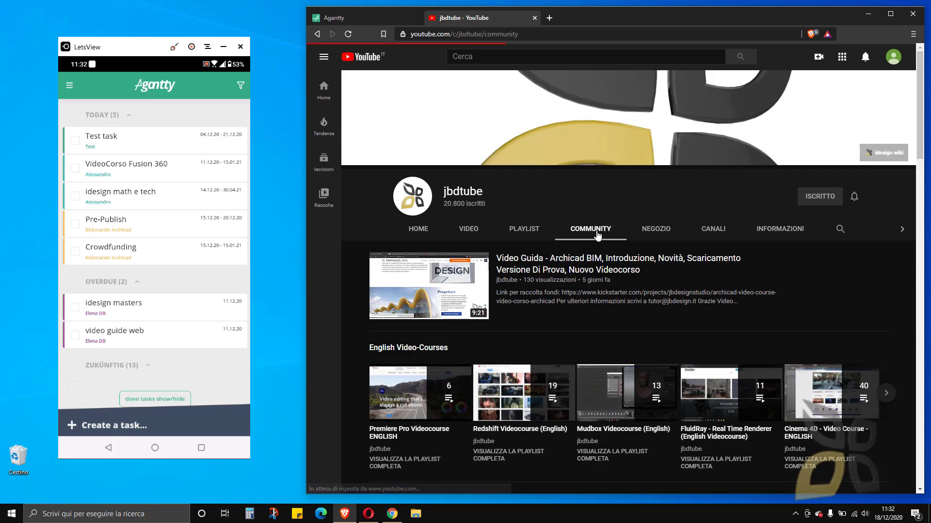
scroll(477, 399, "down", 3)
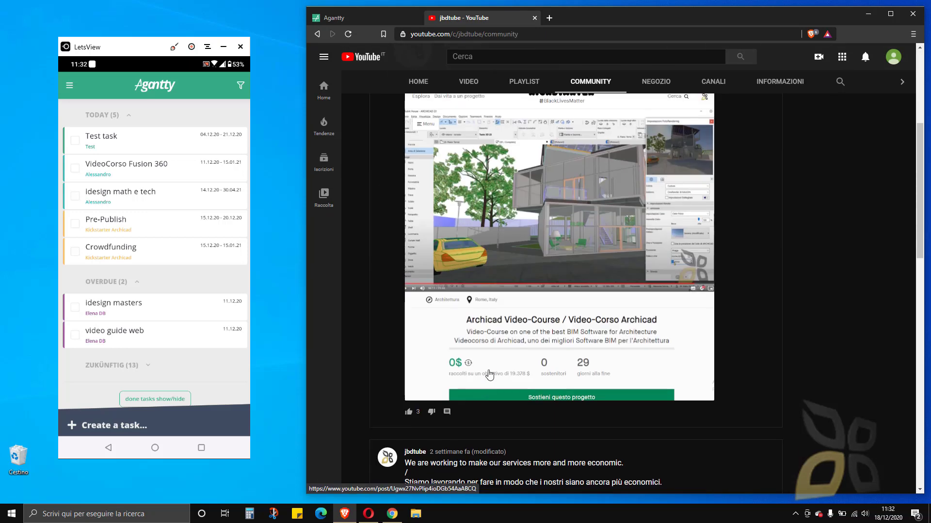
scroll(533, 315, "up", 3)
left_click(658, 234)
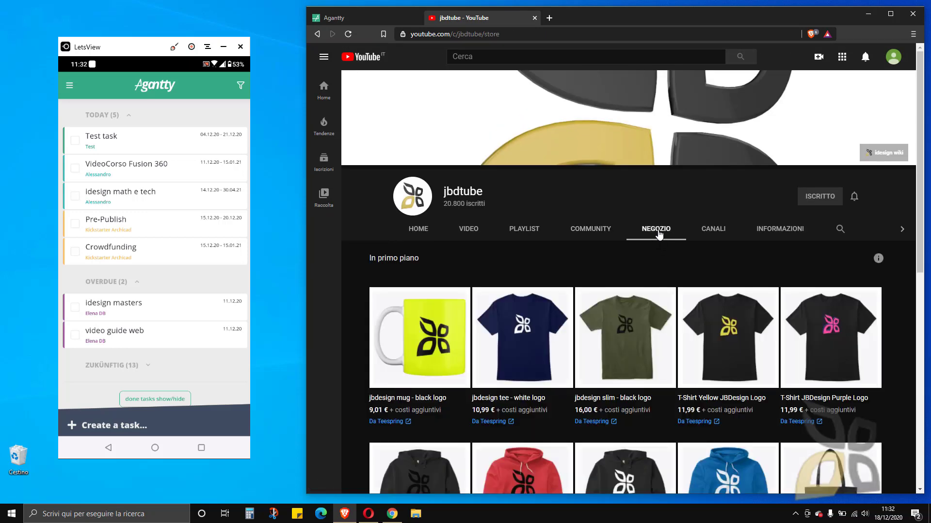
left_click(416, 236)
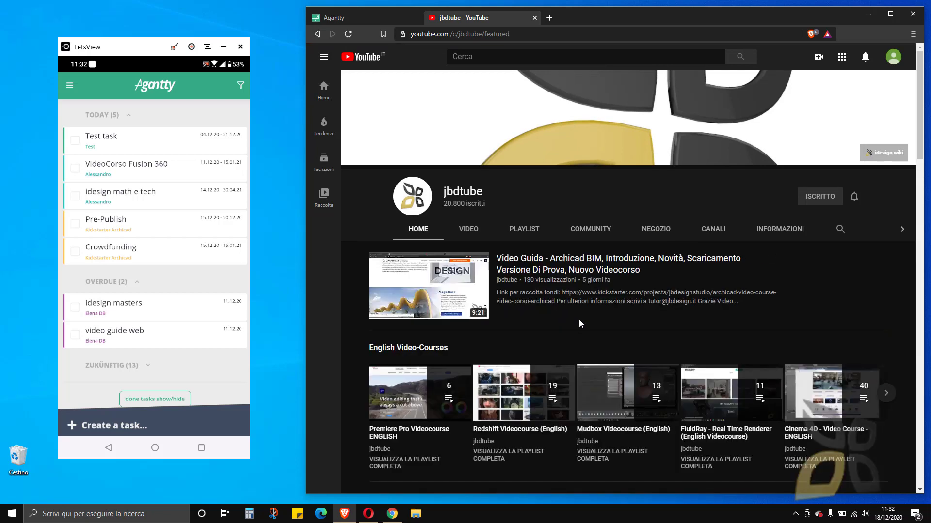